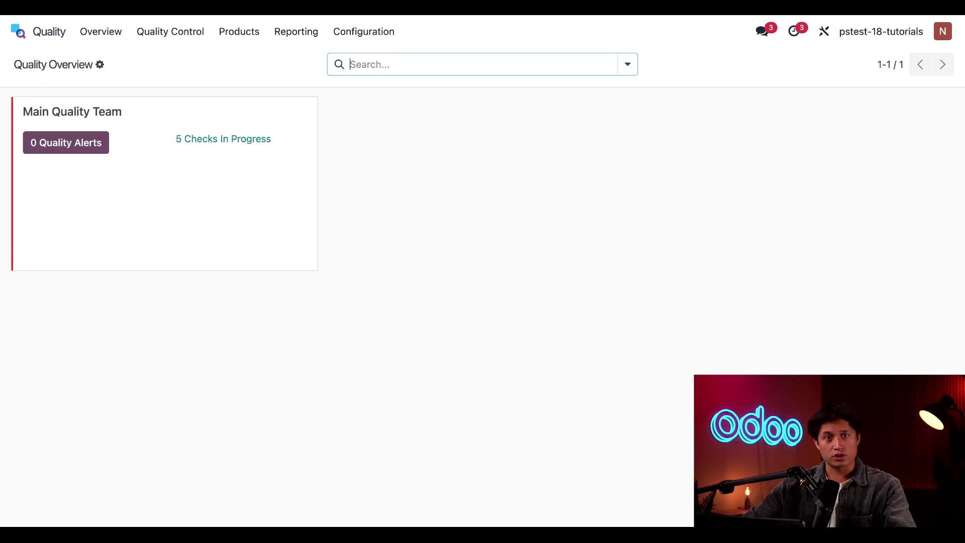
- Open the Improved Table Check template from Quality's spreadsheet templates for editing
left_click(355, 33)
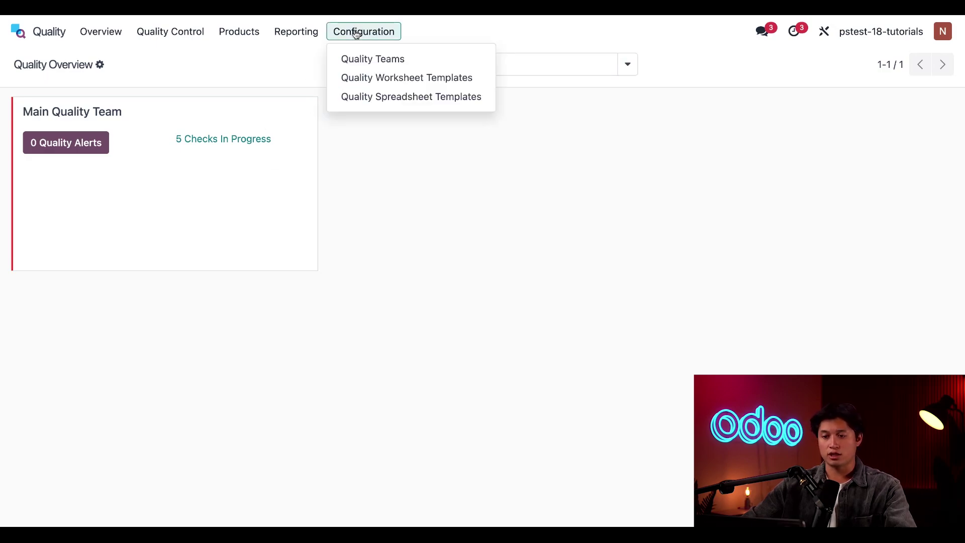
left_click(373, 100)
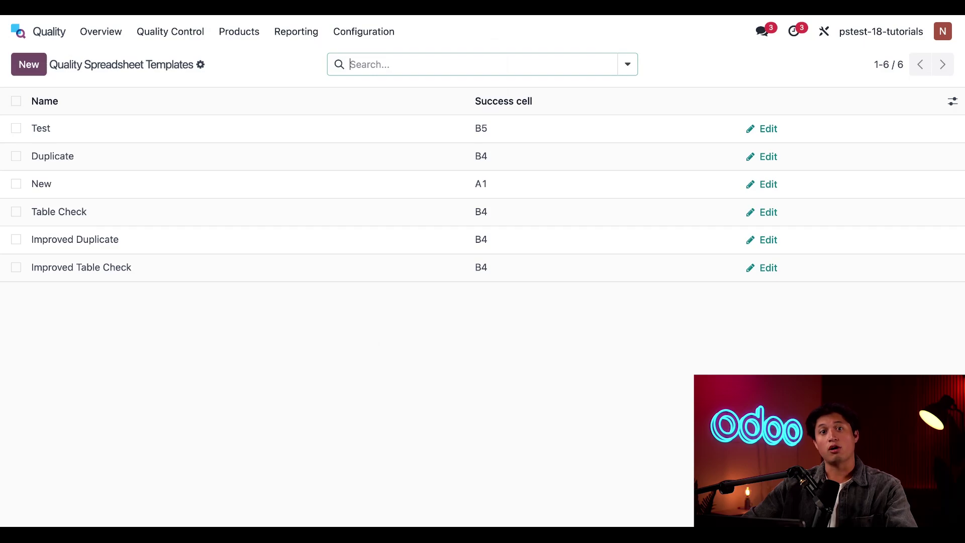
left_click(766, 270)
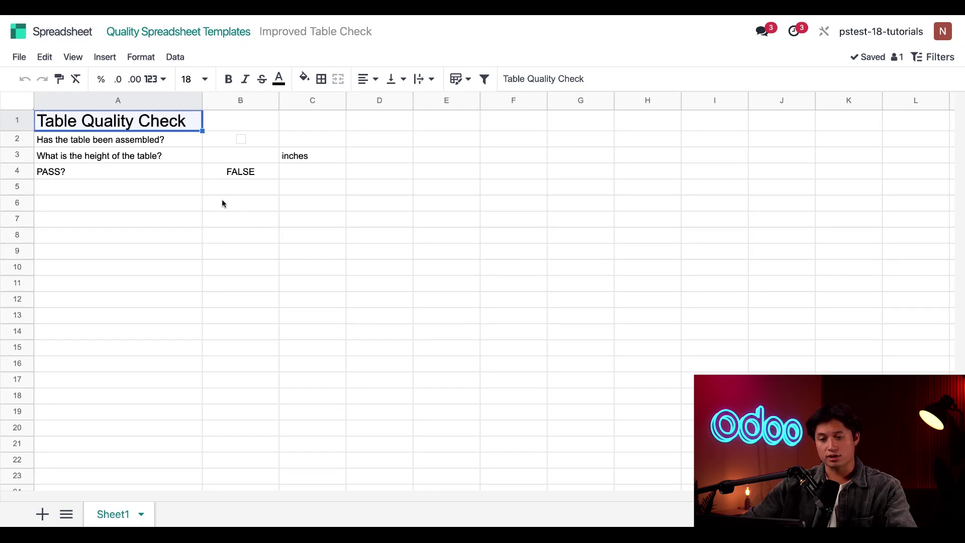
- Convert cells A1:C4 into a blue table with header row, banded rows and filters
left_click_drag(152, 127, 287, 174)
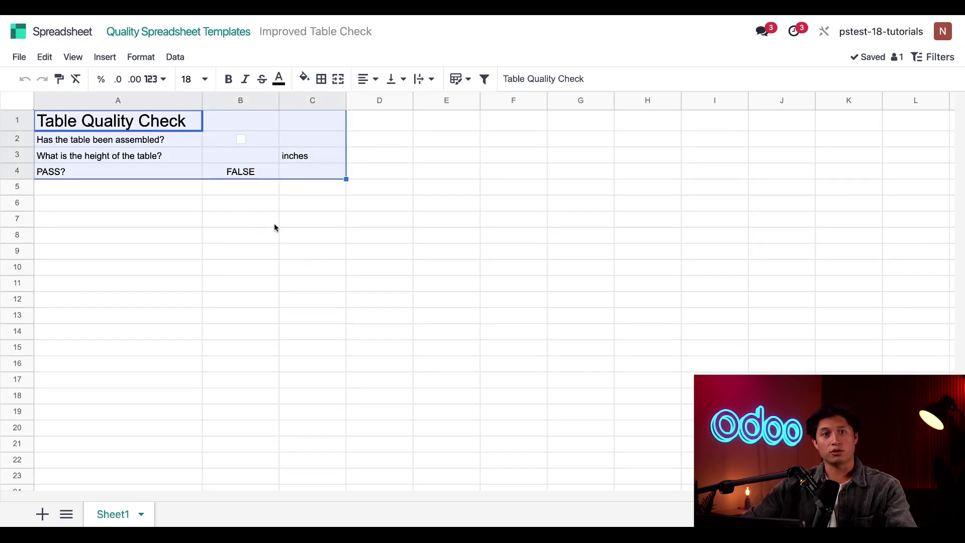
left_click(104, 57)
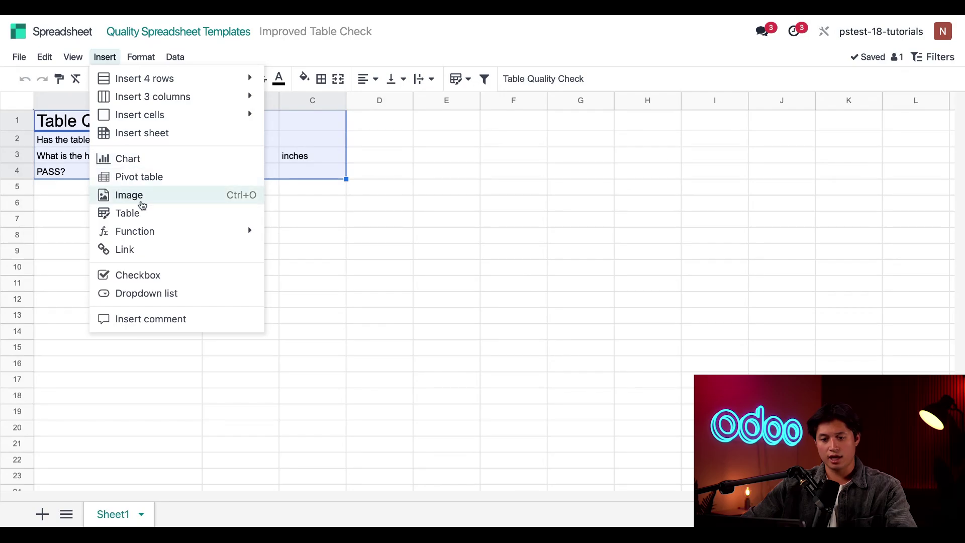
left_click(138, 214)
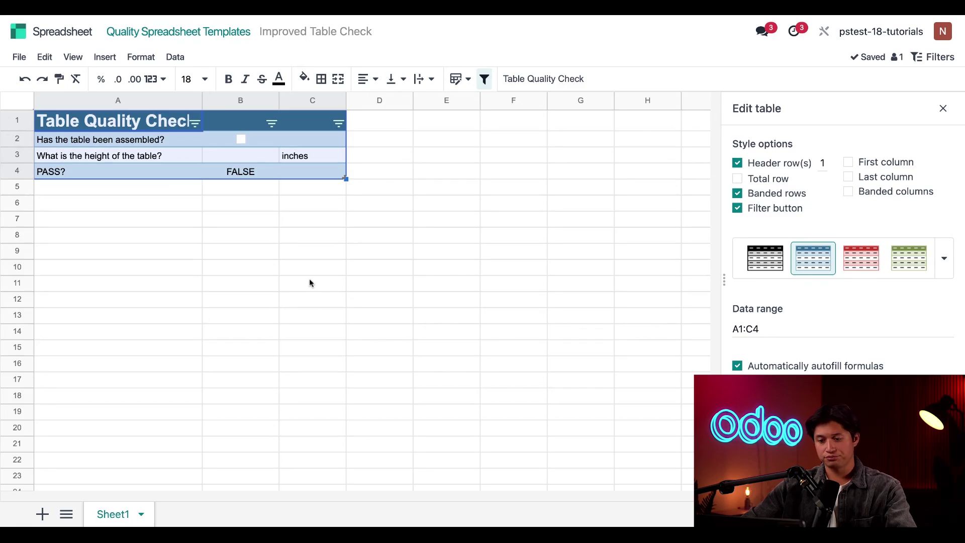
left_click(308, 250)
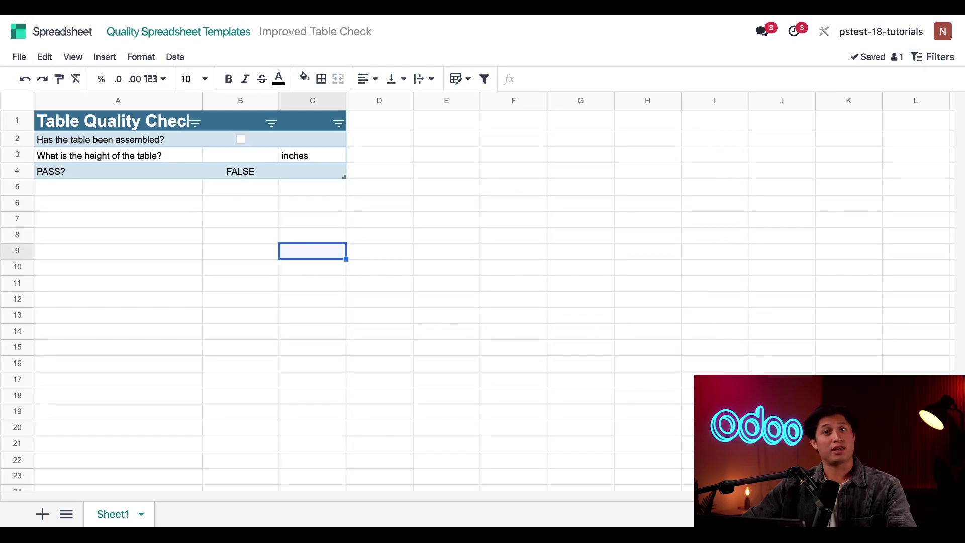
- Select checkbox cell B2 and start a new rule in Conditional formatting
left_click(215, 138)
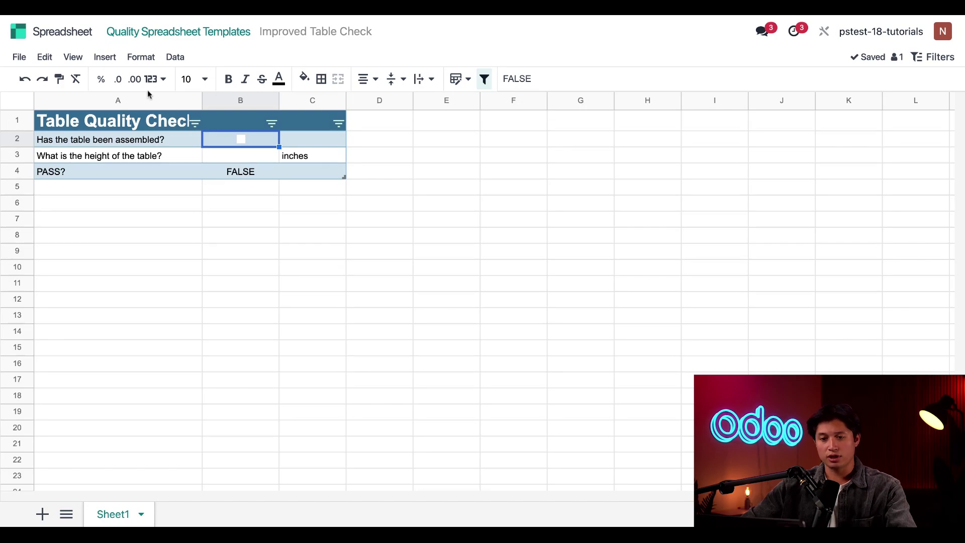
left_click(141, 59)
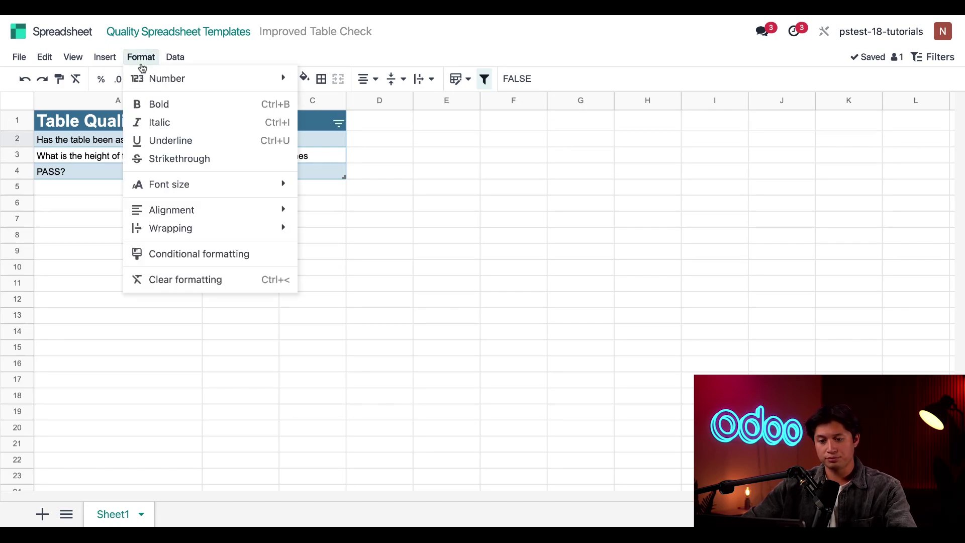
left_click(199, 255)
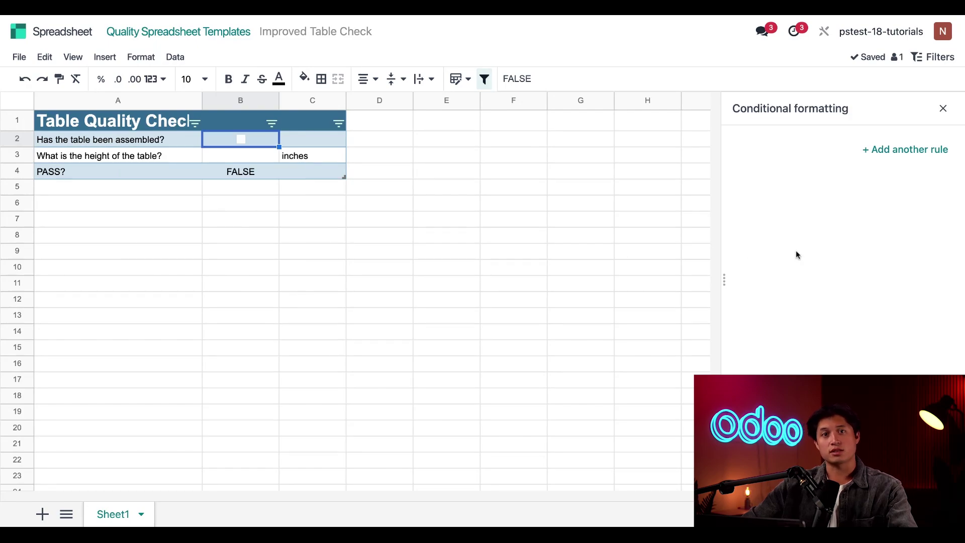
left_click(902, 151)
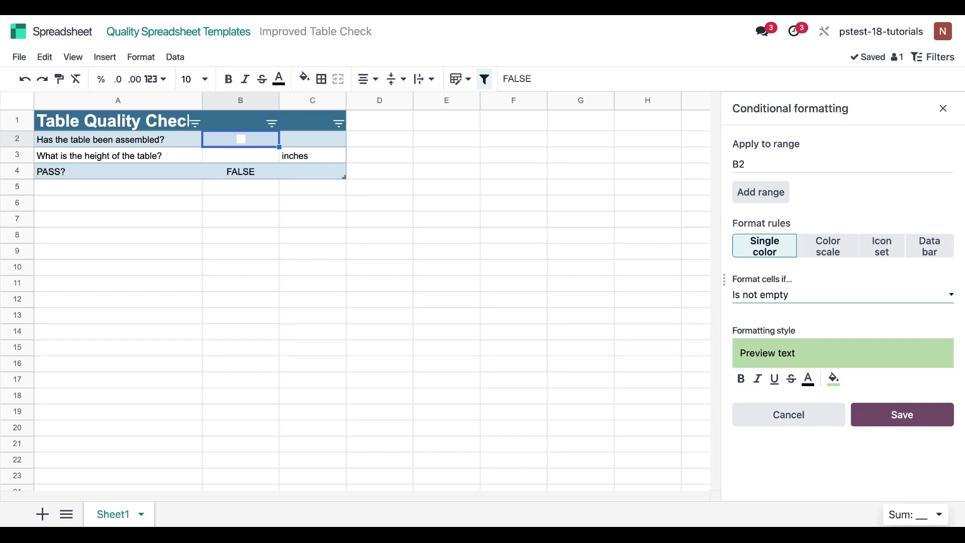
- Save a green-fill rule for B2 when equal to TRUE, then tick B2 to test it
left_click(792, 321)
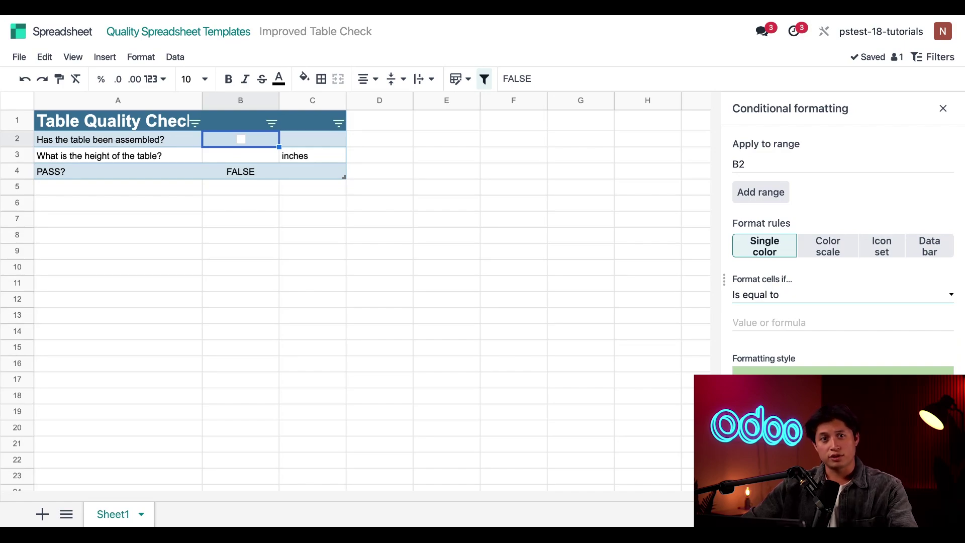
left_click(769, 322)
type("TRUE")
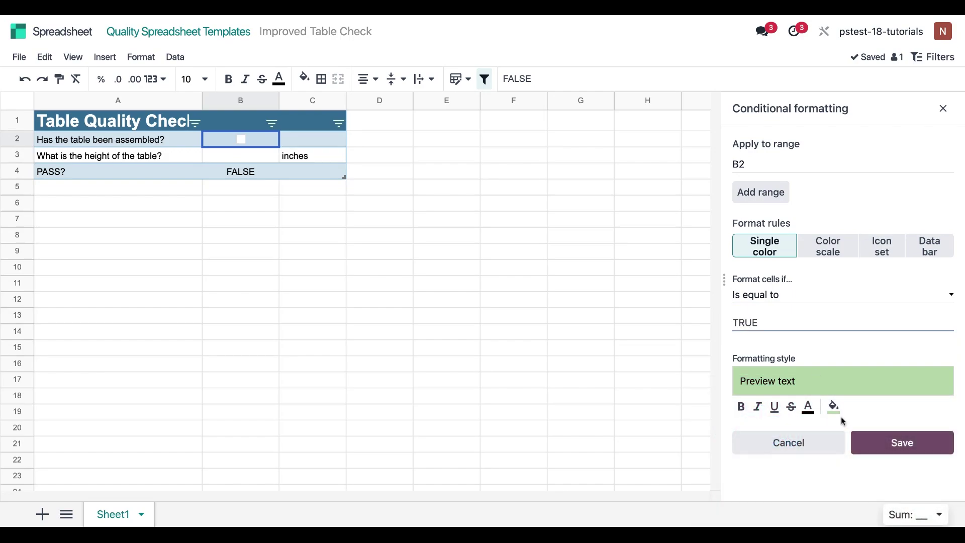
left_click(878, 447)
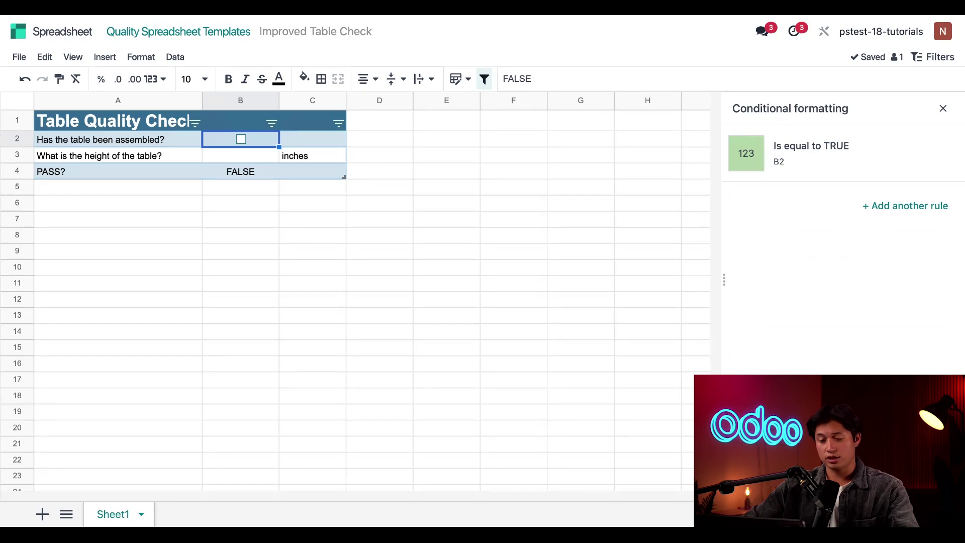
left_click(241, 139)
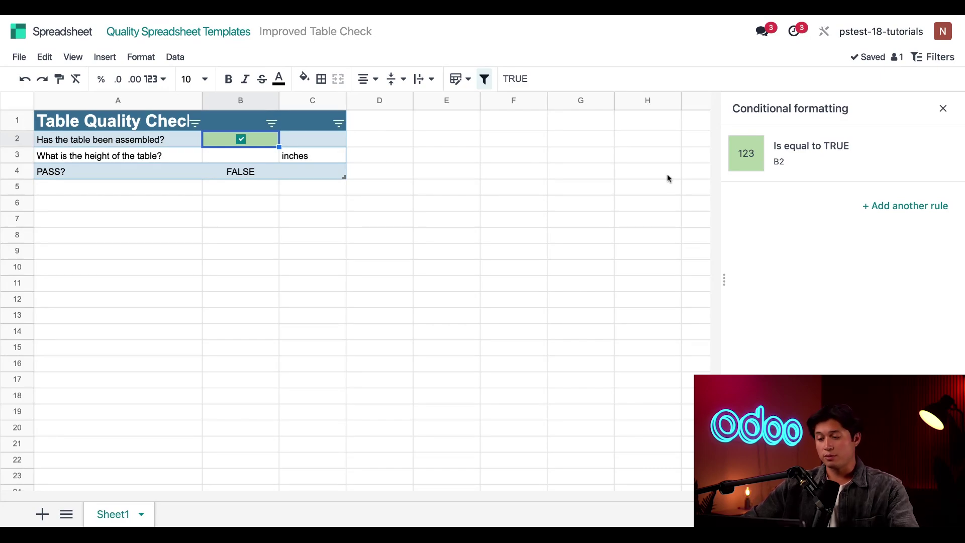
left_click(888, 213)
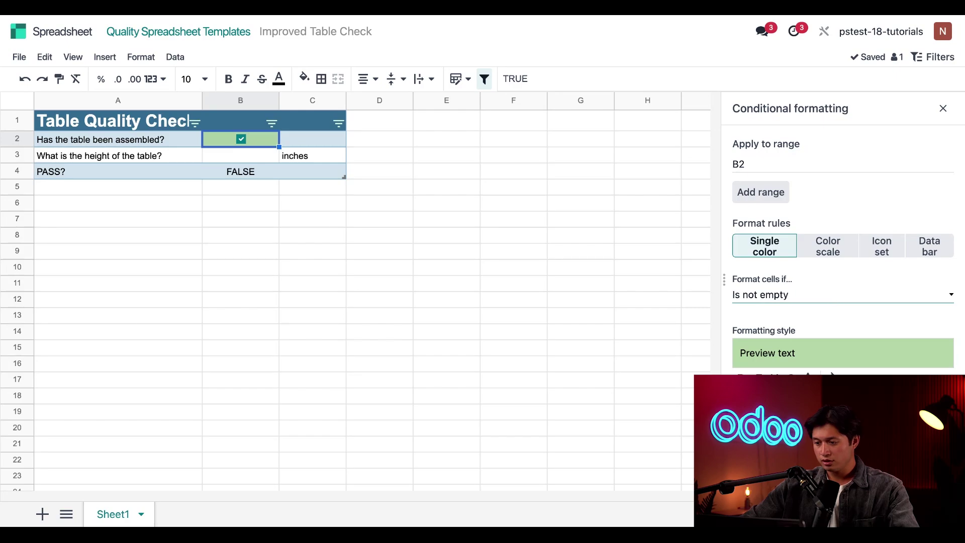
- Add a red-fill rule for B2 when equal to FALSE, then untick B2 to see red
left_click(799, 323)
left_click(799, 323)
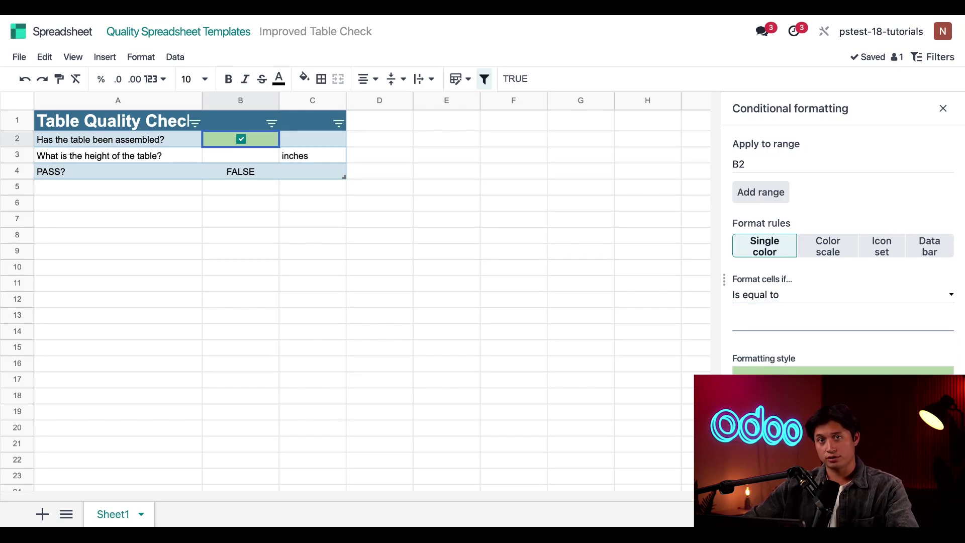
type("FALSE")
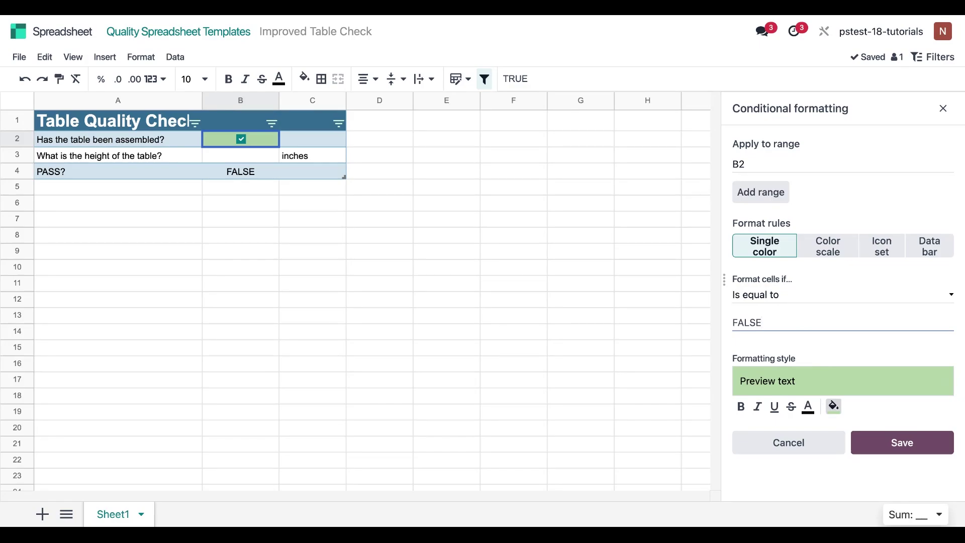
left_click(833, 407)
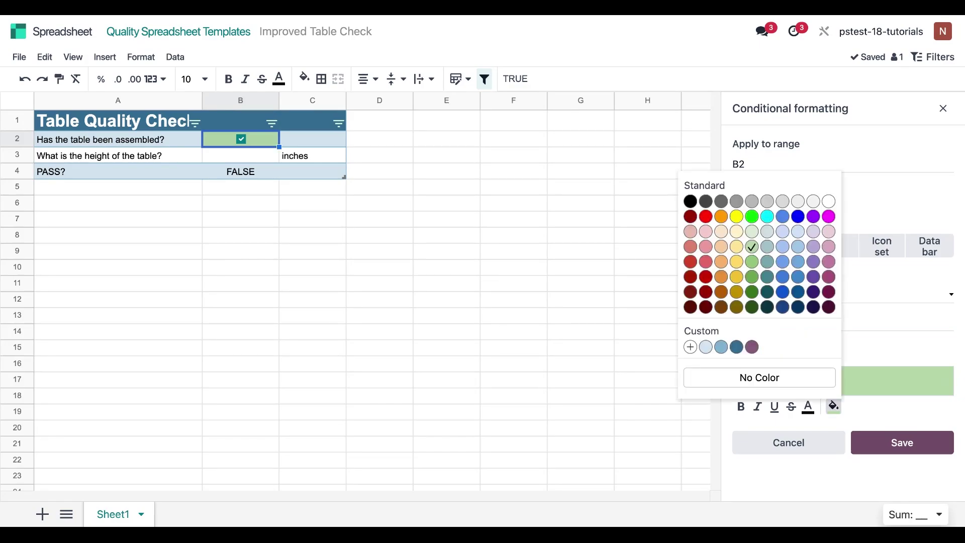
left_click(709, 225)
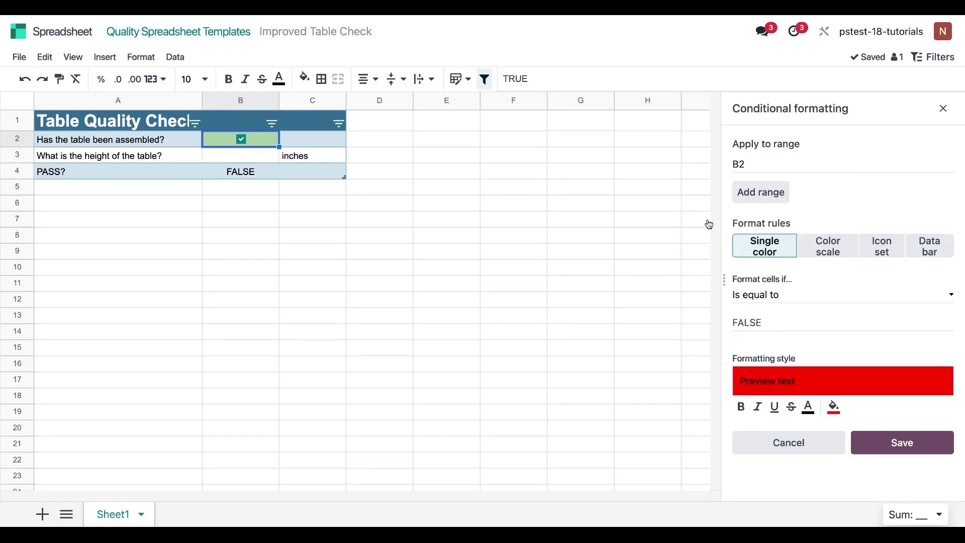
left_click(902, 442)
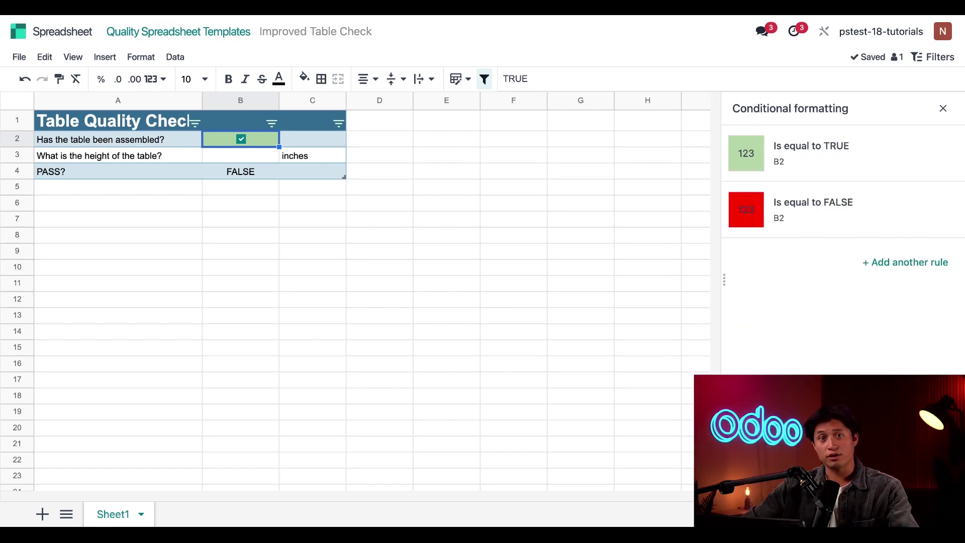
left_click(241, 139)
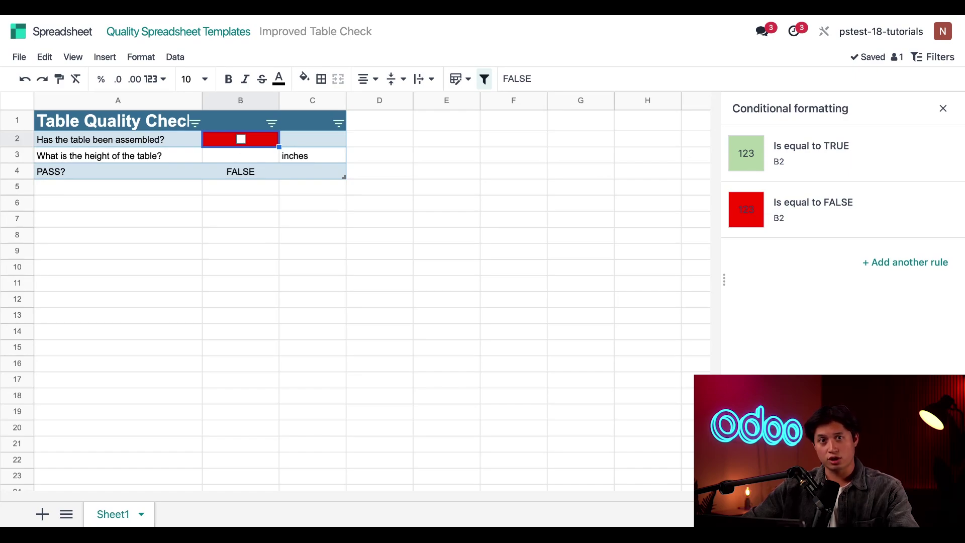
left_click(241, 157)
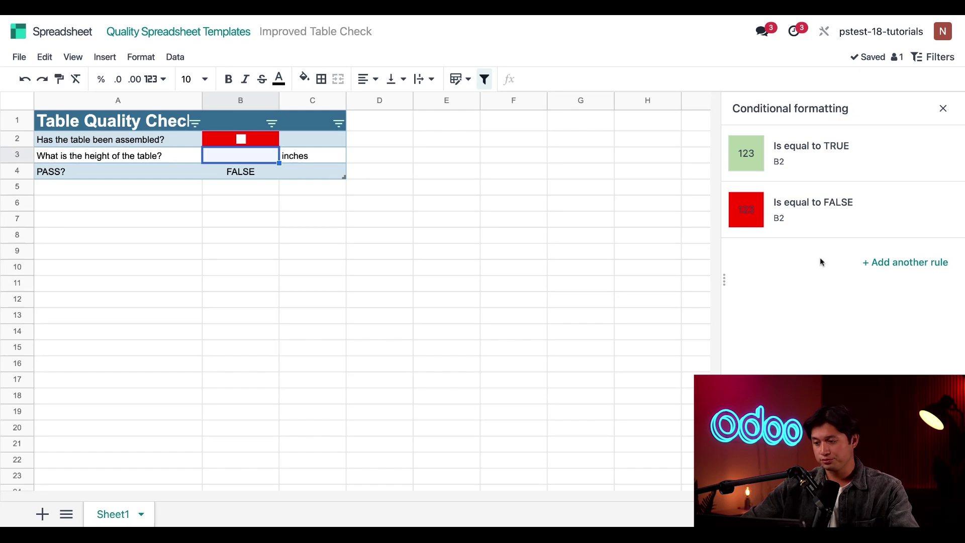
- Add a green-fill rule for B3 when its value is between 29.001 and 30.999
left_click(915, 267)
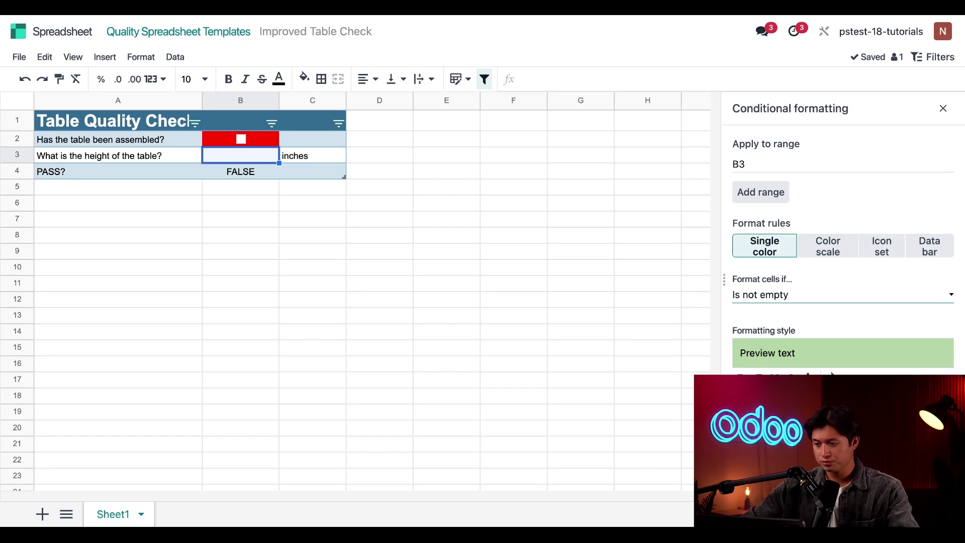
left_click(802, 314)
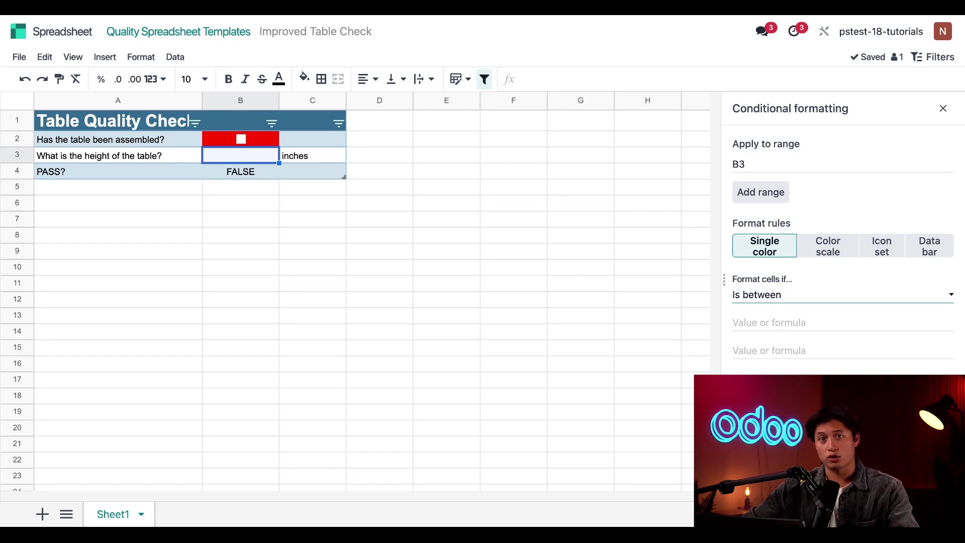
left_click(769, 322)
type("29.001")
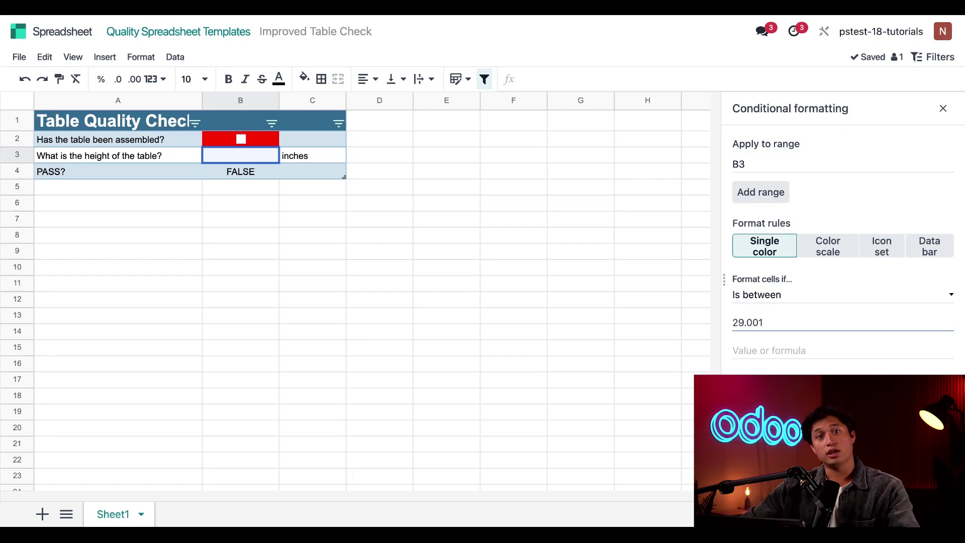
left_click(801, 351)
type("30.999")
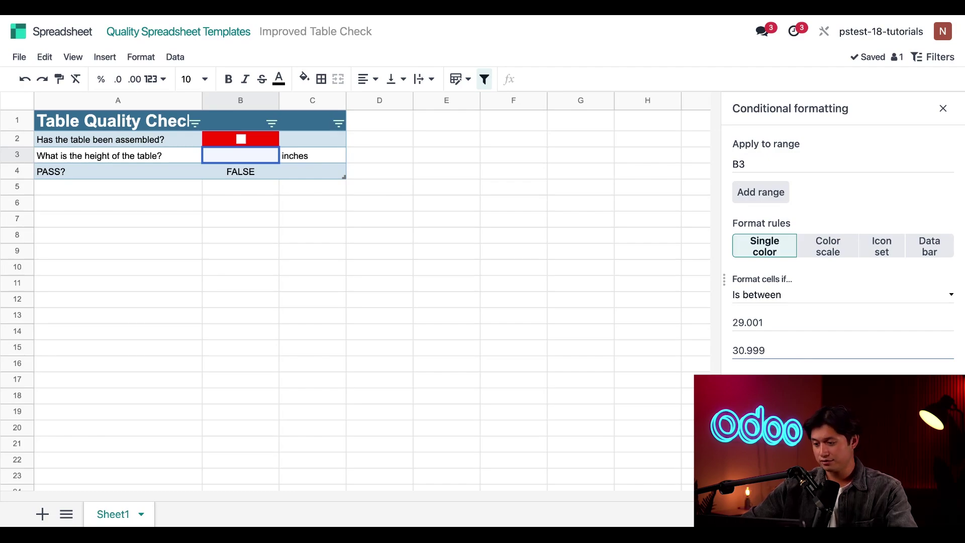
key("Return")
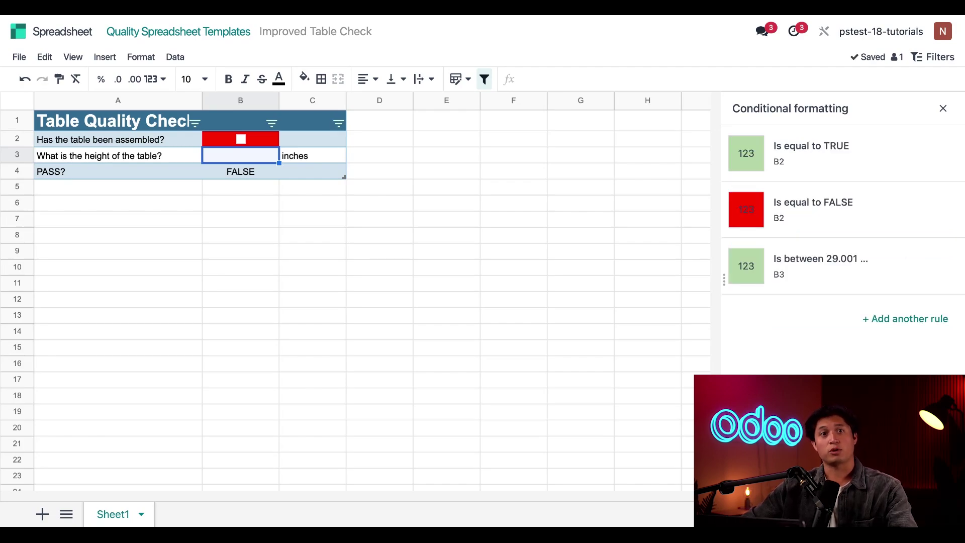
- Add a red-fill rule for B3 when its value is not between 29.001 and 30.999
left_click(903, 319)
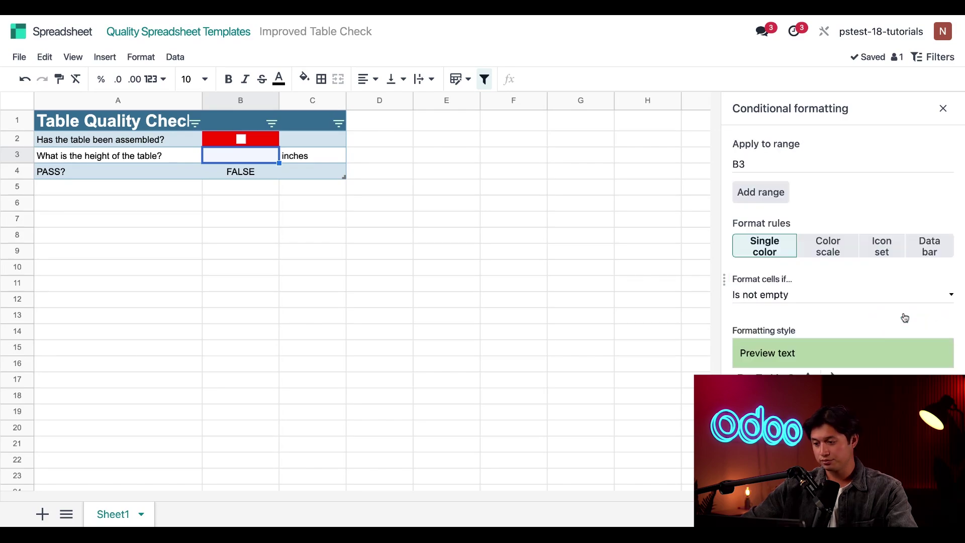
left_click(821, 300)
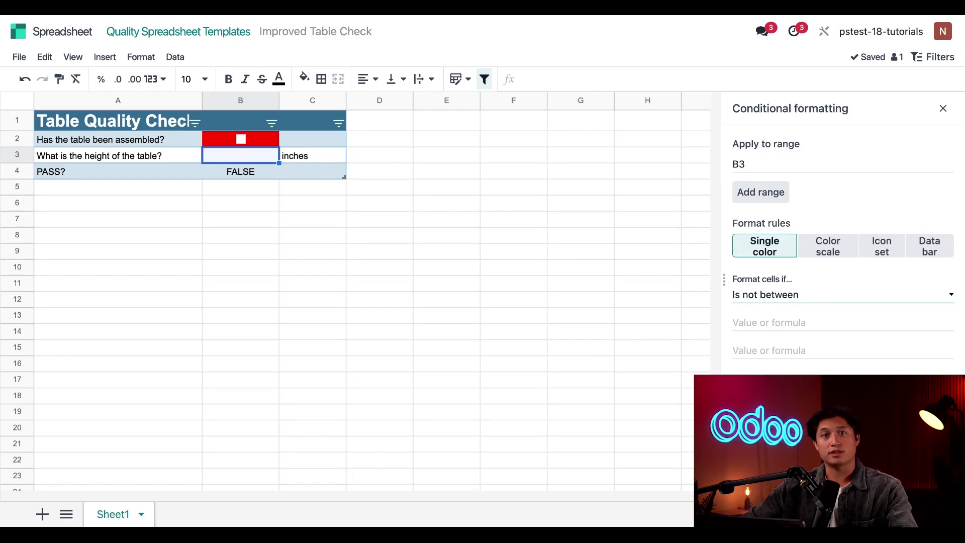
left_click(769, 325)
type("29.001")
left_click(774, 351)
type("30.")
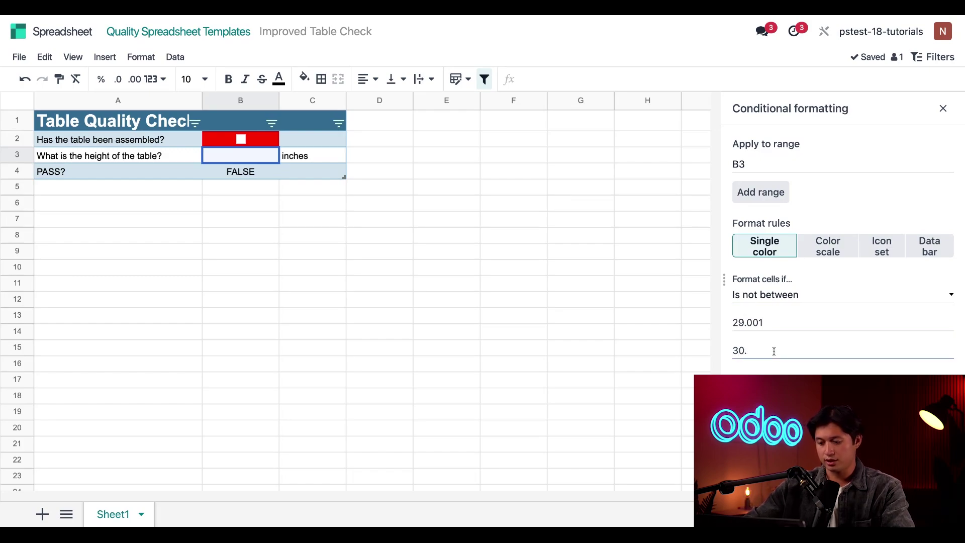
type("999")
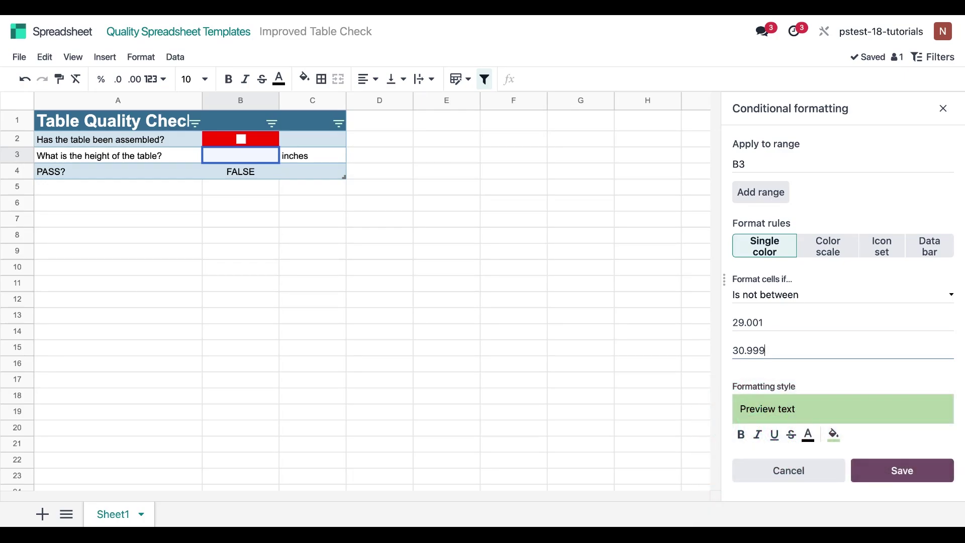
left_click(833, 435)
left_click(705, 248)
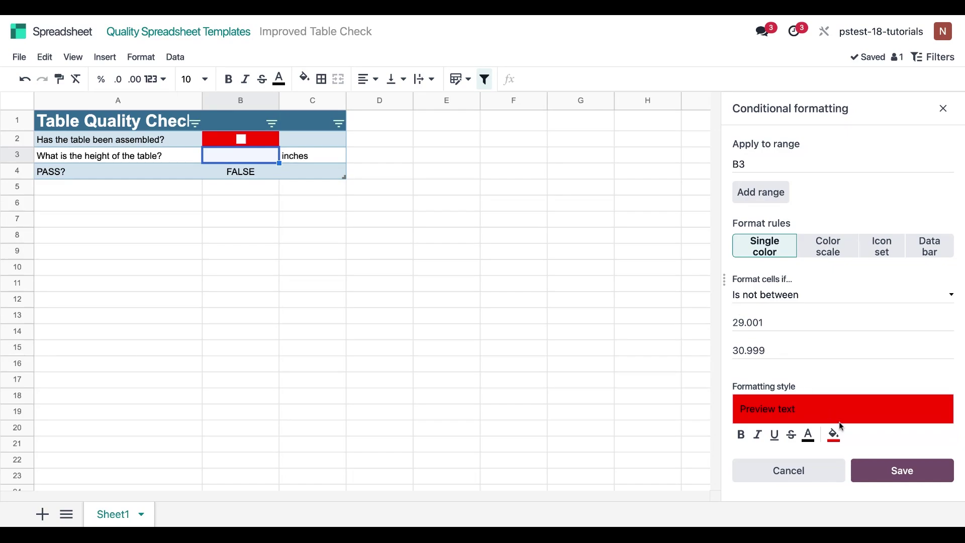
left_click(874, 470)
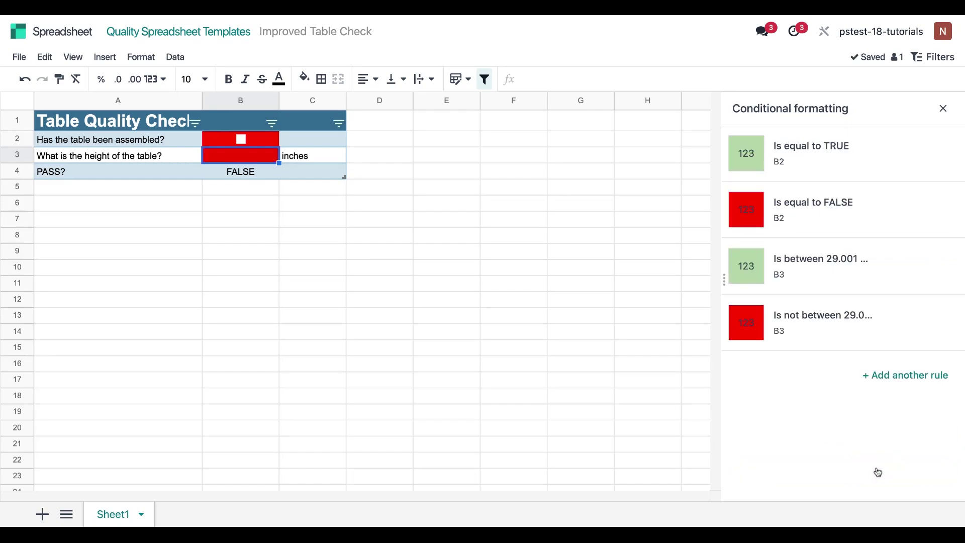
- Enter a height of 30 in B3 so it shows green, then inspect B4
double_click(232, 160)
type("30")
left_click(265, 234)
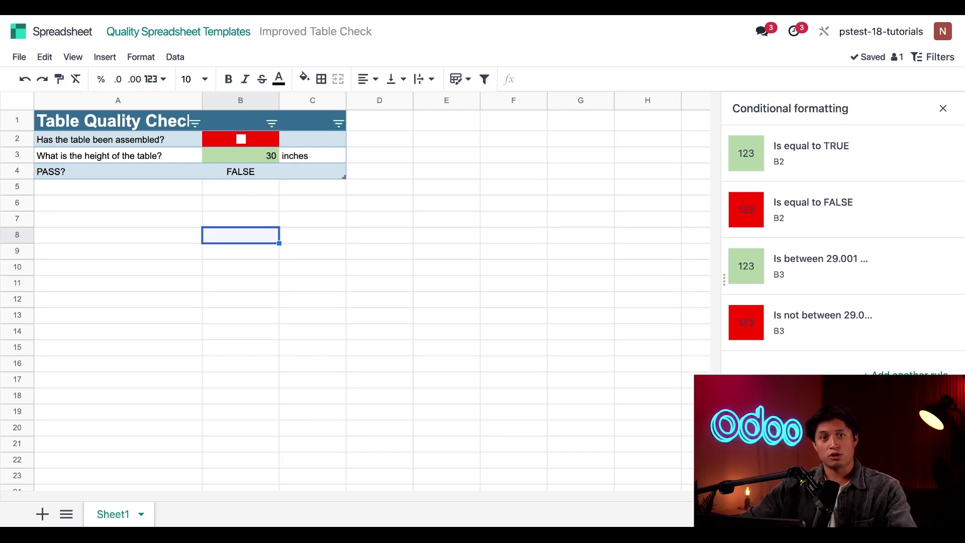
left_click(242, 176)
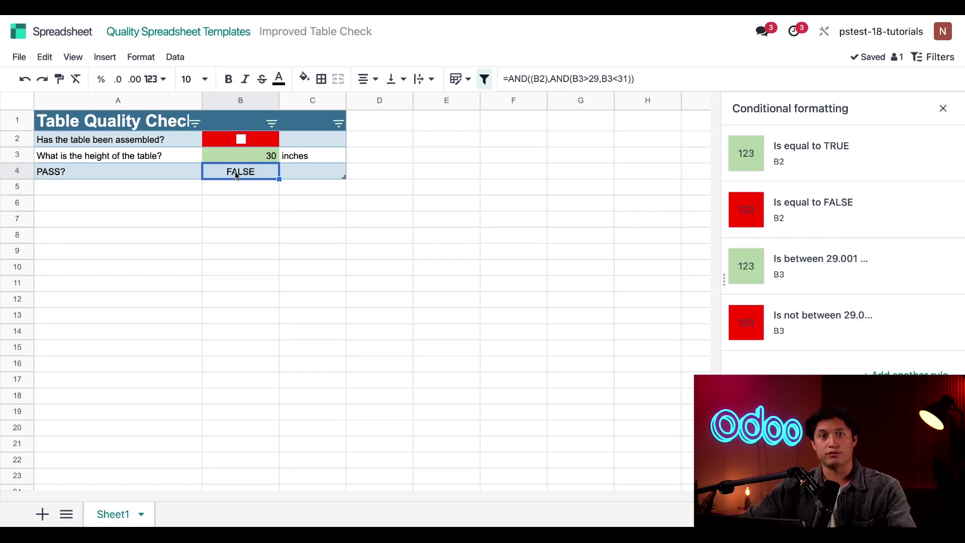
- Add a Checkbox data validation rule for PASS? cell B4, then tick B2
left_click(175, 60)
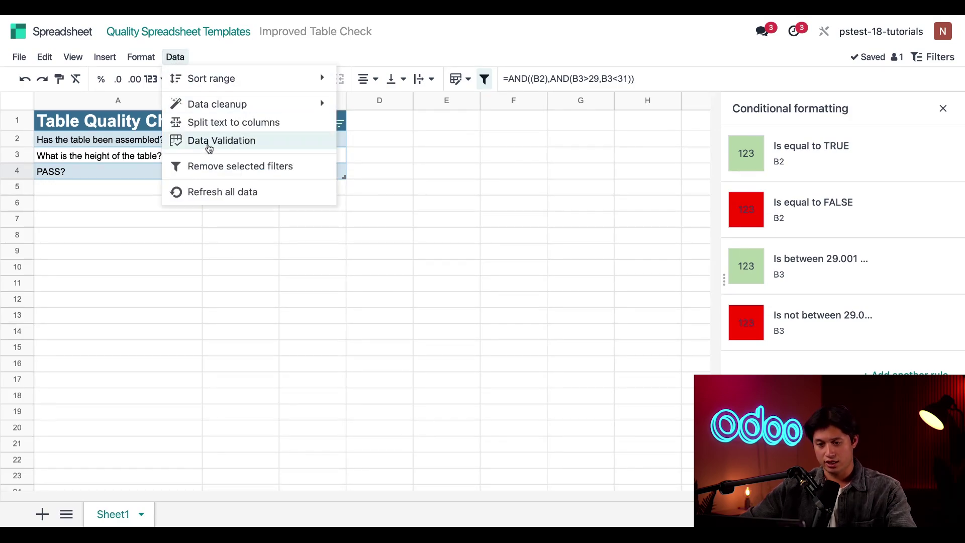
left_click(206, 143)
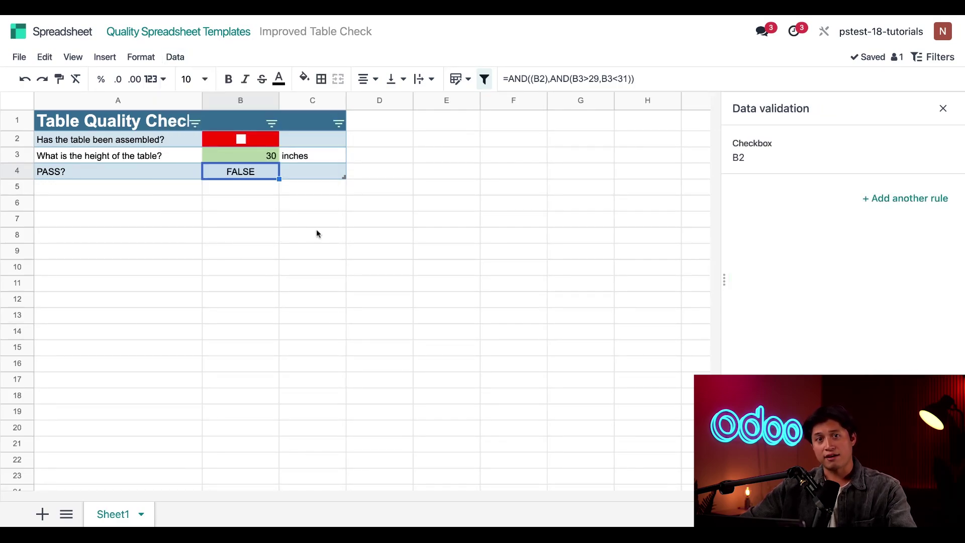
left_click(883, 199)
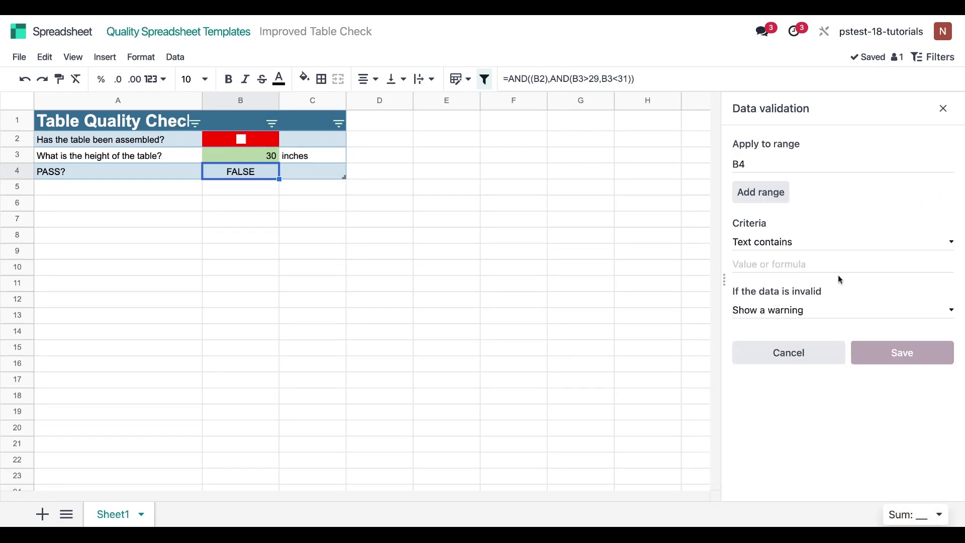
left_click(813, 243)
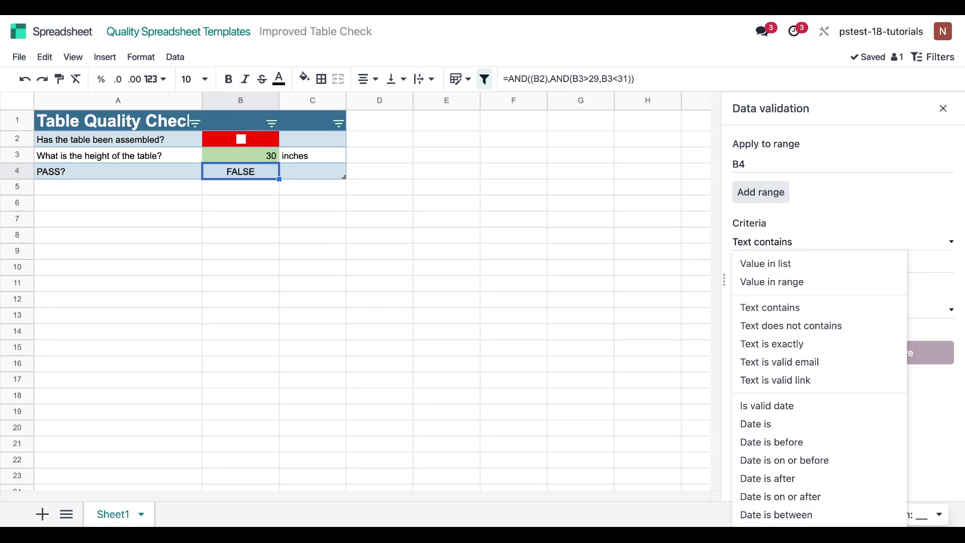
scroll(816, 431, "down", 3)
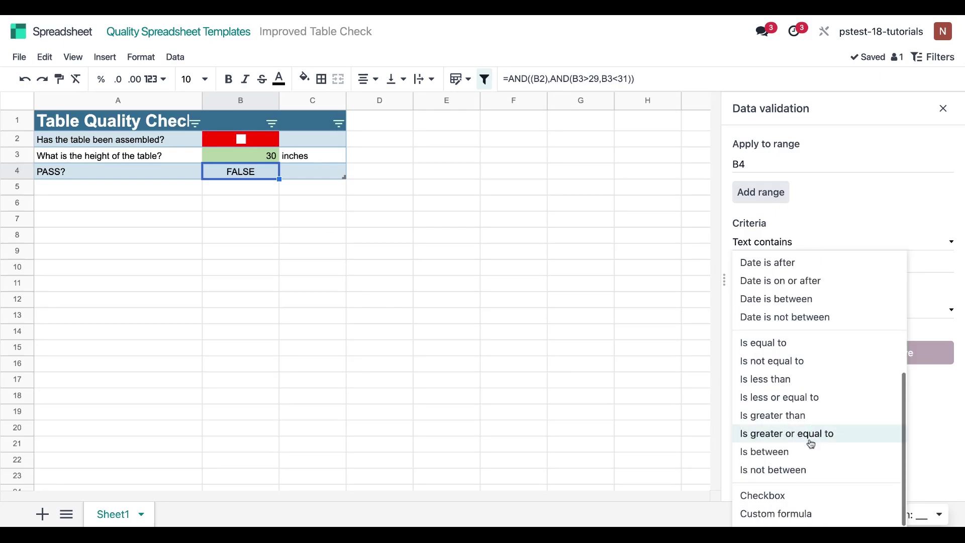
left_click(791, 497)
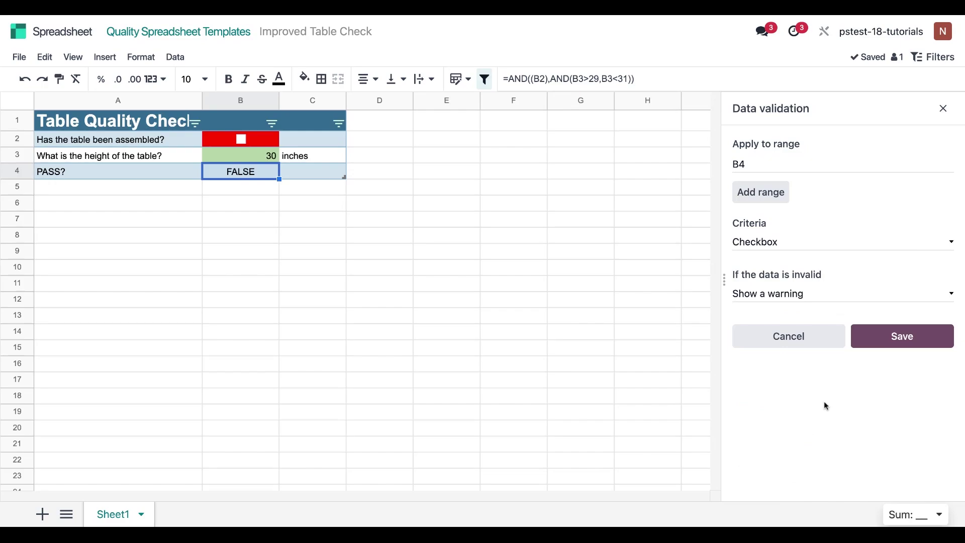
left_click(932, 341)
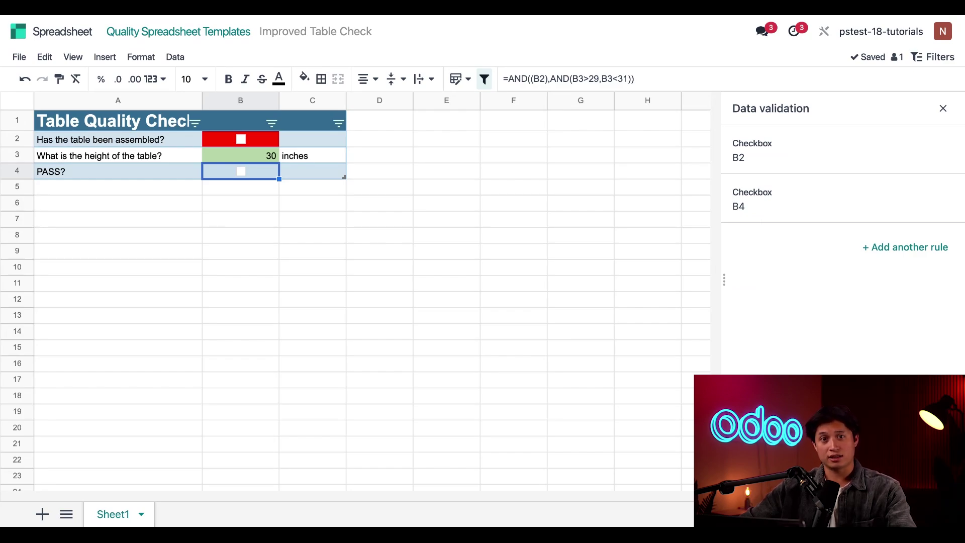
left_click(241, 139)
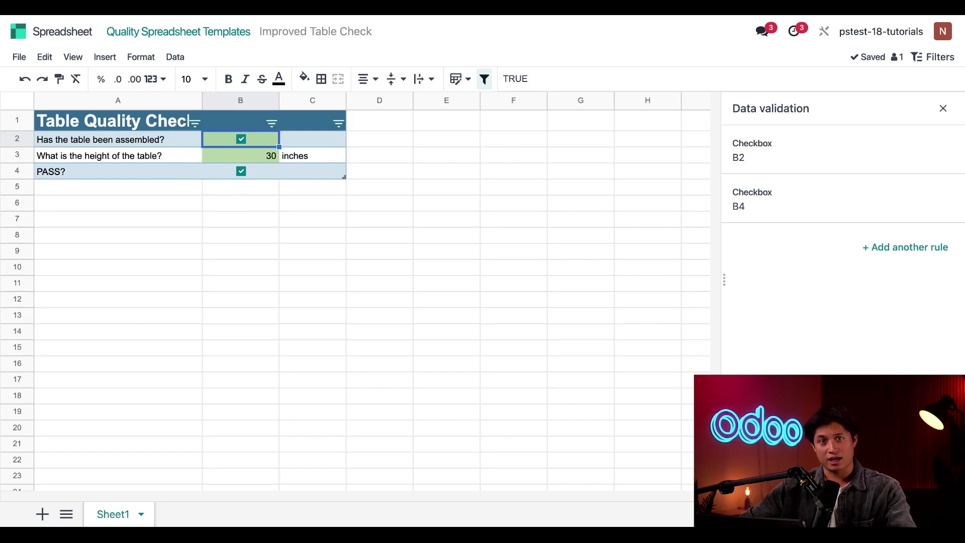
- Verify B4's ticked PASS? box comes from =AND((B2),AND(B3>29,B3<31))
left_click(242, 172)
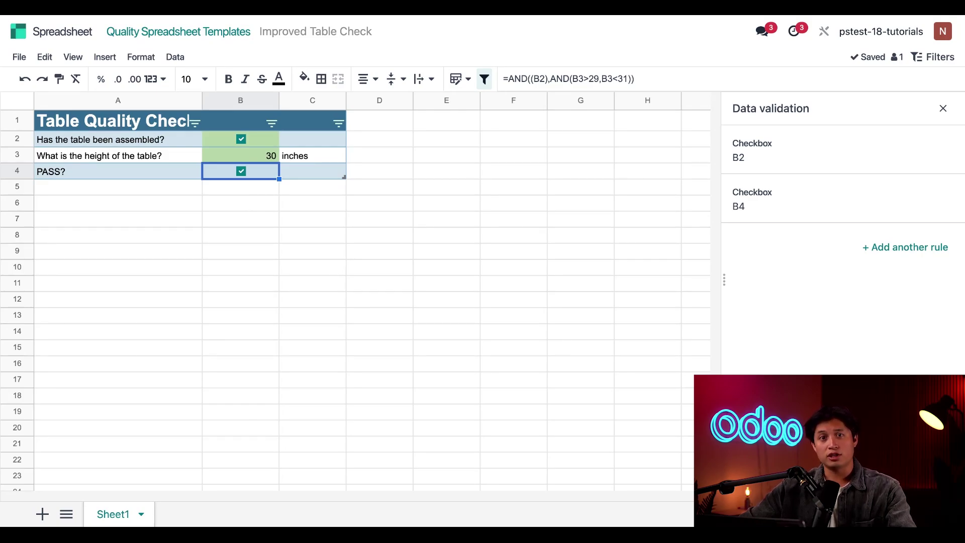
- Insert a column chart from the table data and move it below the table
left_click(105, 57)
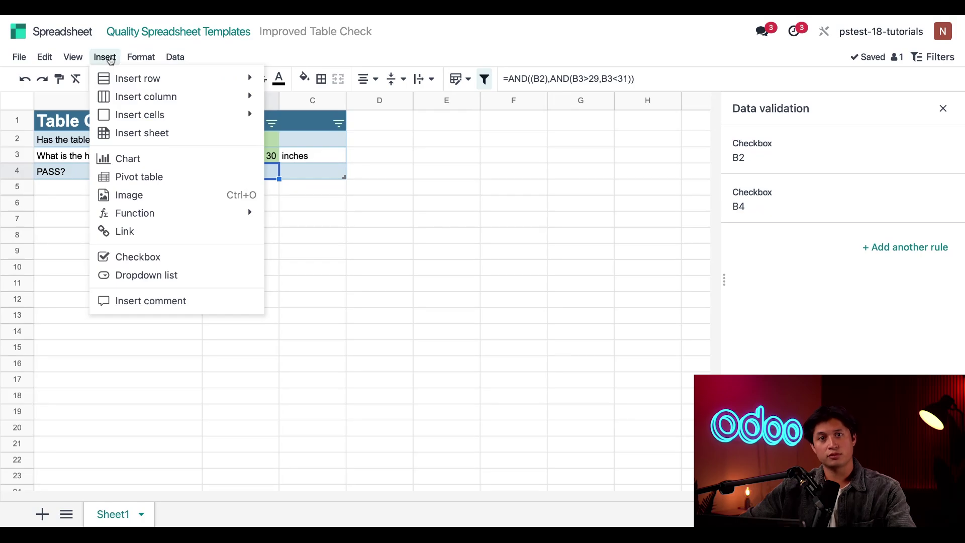
left_click(126, 158)
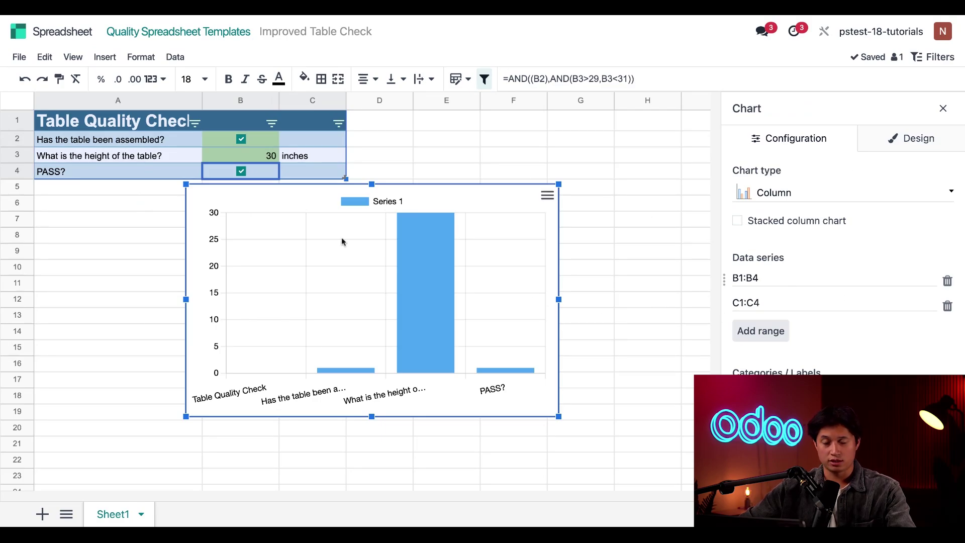
left_click_drag(279, 192, 136, 203)
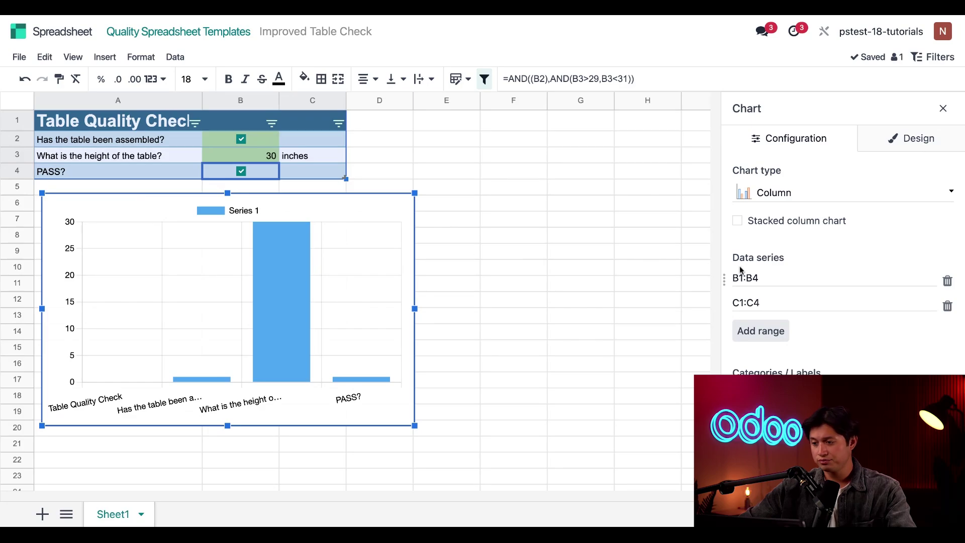
- Scroll the Chart type list down to the Miscellaneous chart types
scroll(840, 237, "down", 1)
left_click(821, 189)
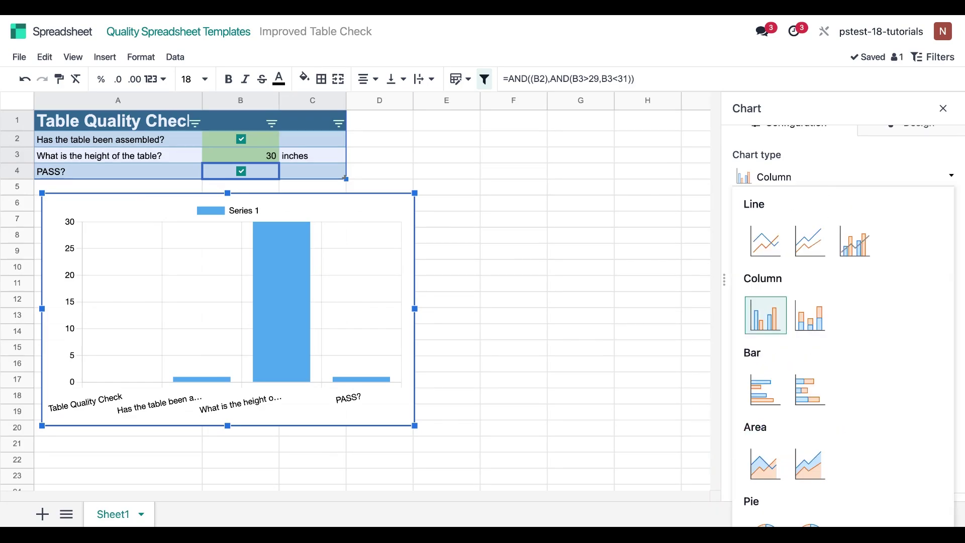
scroll(829, 351, "down", 3)
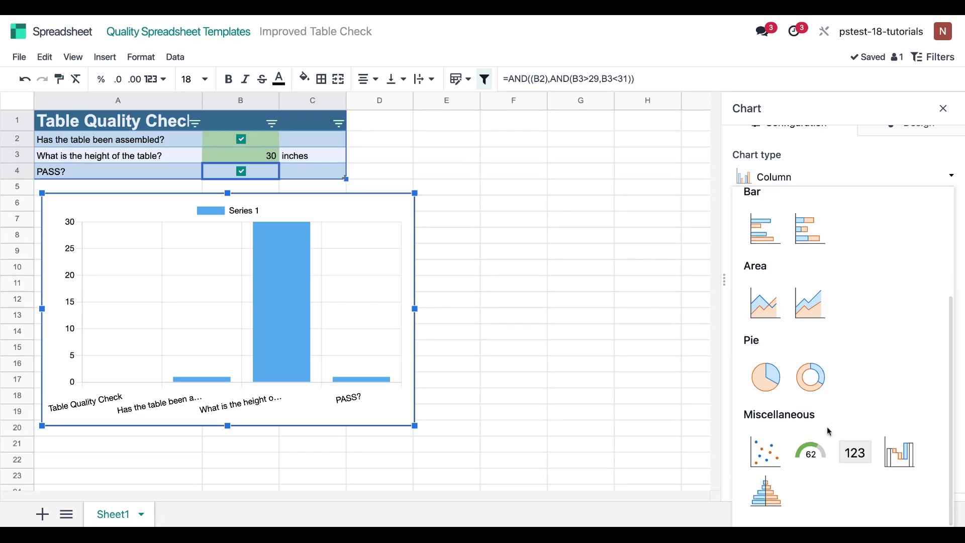
- Switch the chart to a Gauge and replace its B1:B4 data range with B3
left_click(810, 453)
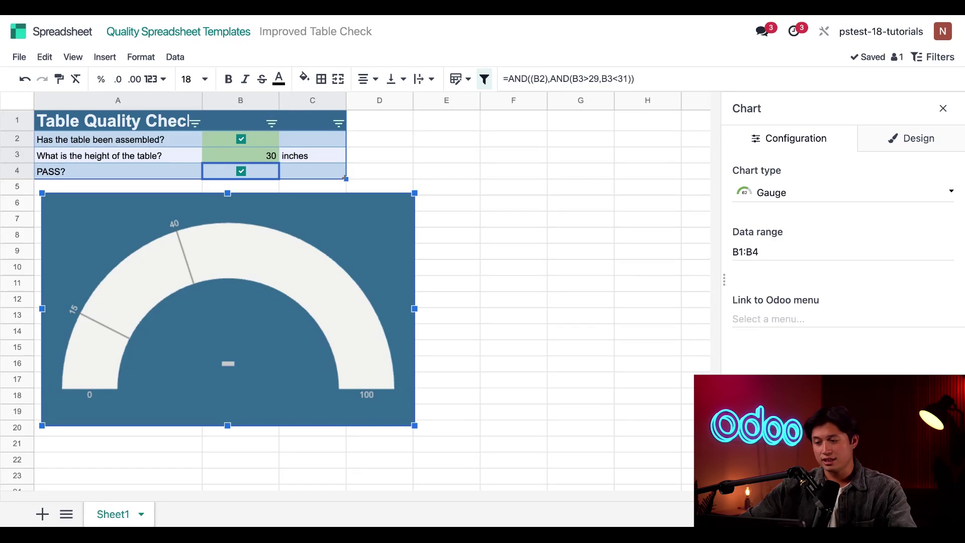
left_click(782, 259)
left_click_drag(782, 256, 721, 255)
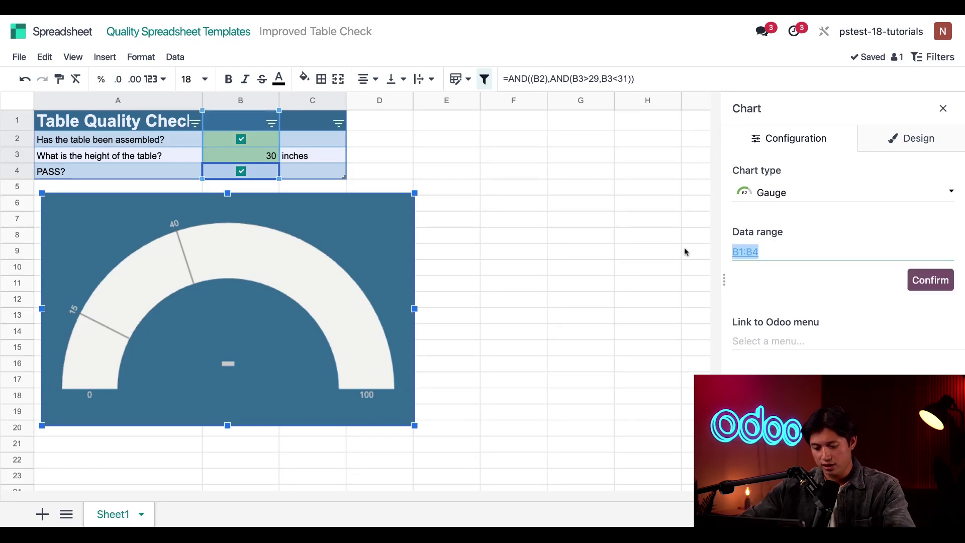
type("B3")
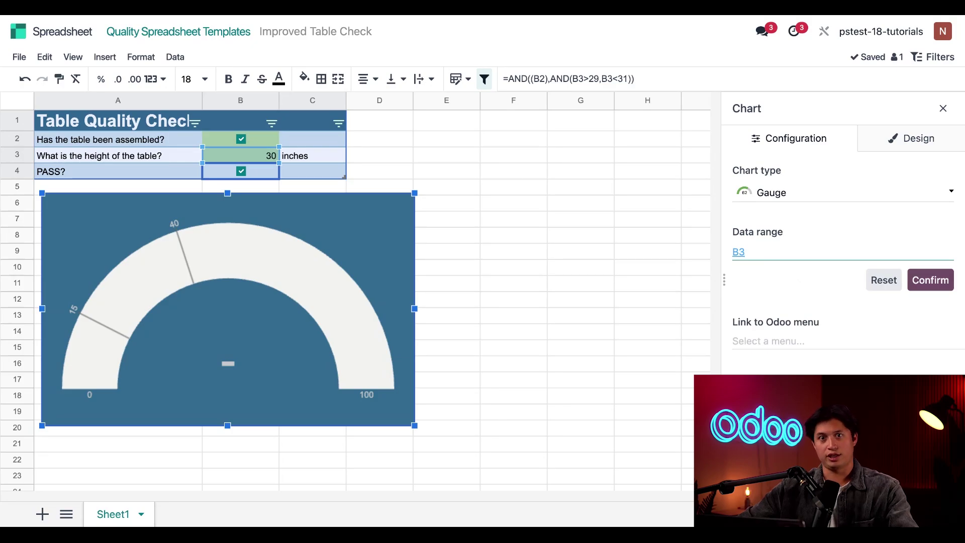
left_click(925, 285)
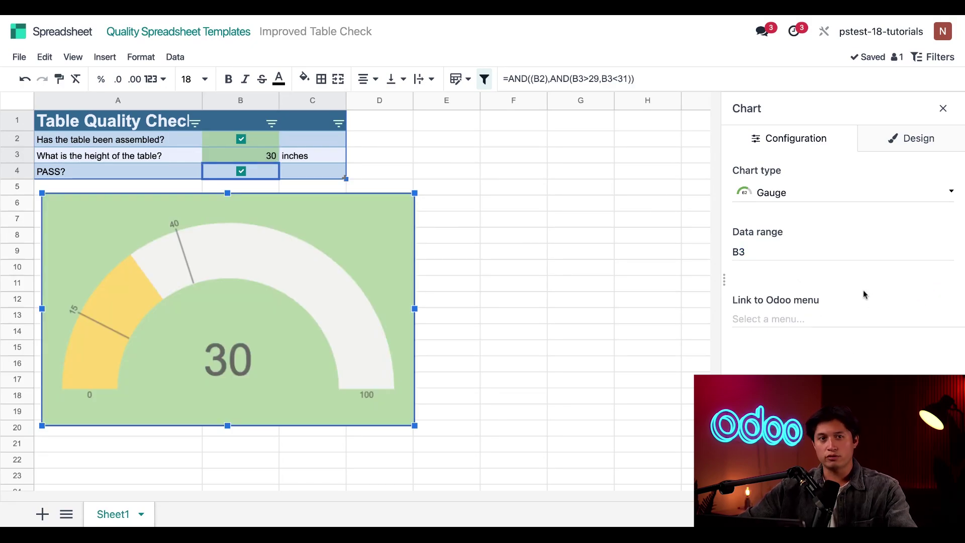
- Give the gauge a light grey background and the title 'Table Height'
left_click(908, 144)
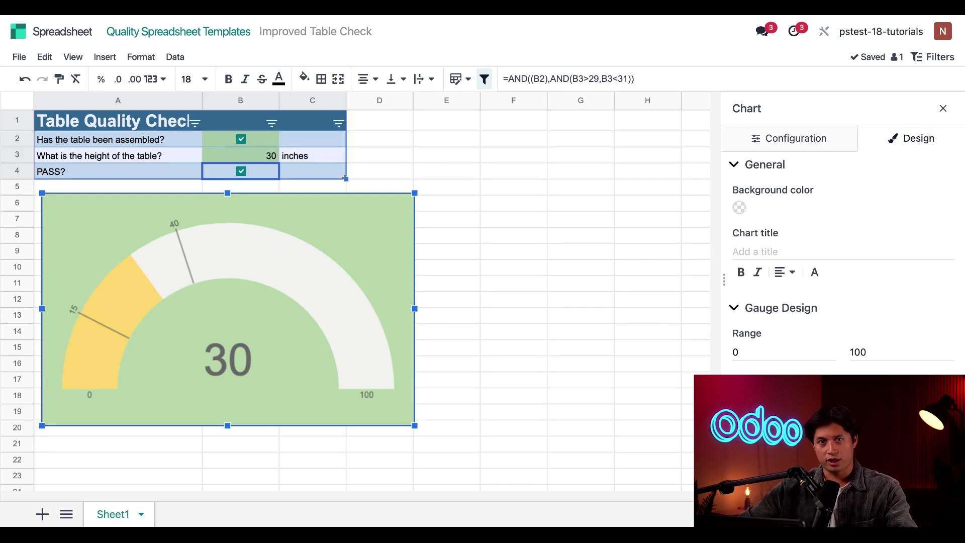
left_click(739, 209)
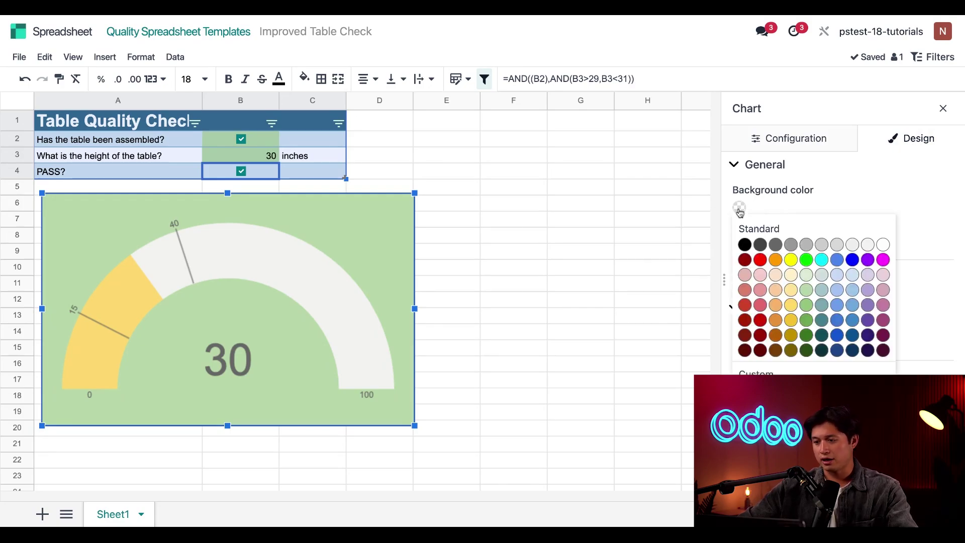
left_click(836, 245)
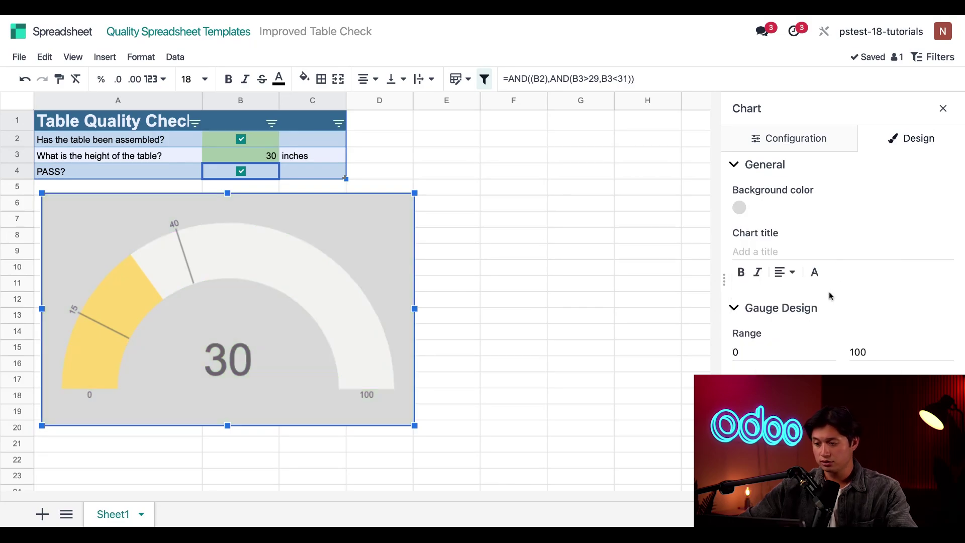
left_click(804, 251)
type("Table Height")
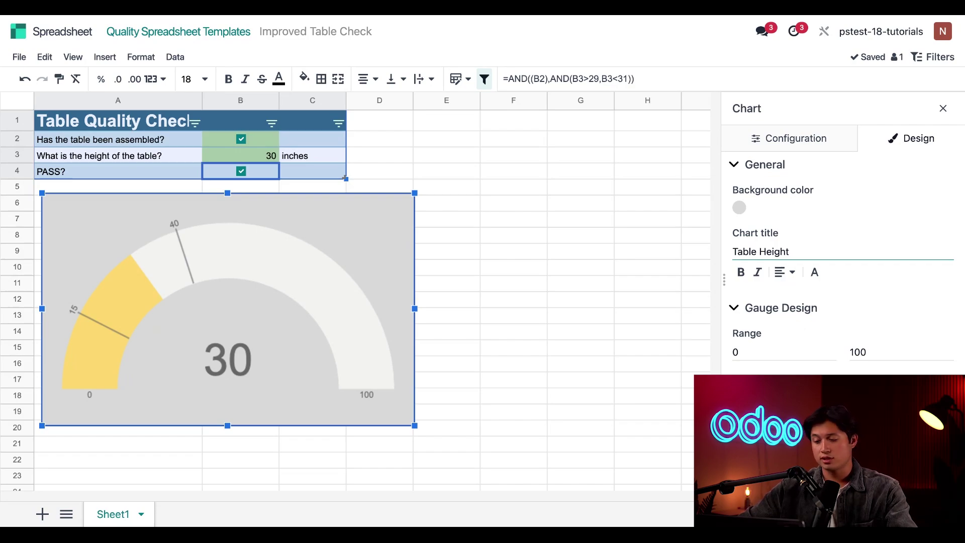
- Set the gauge range minimum to 25
left_click(741, 353)
type("25")
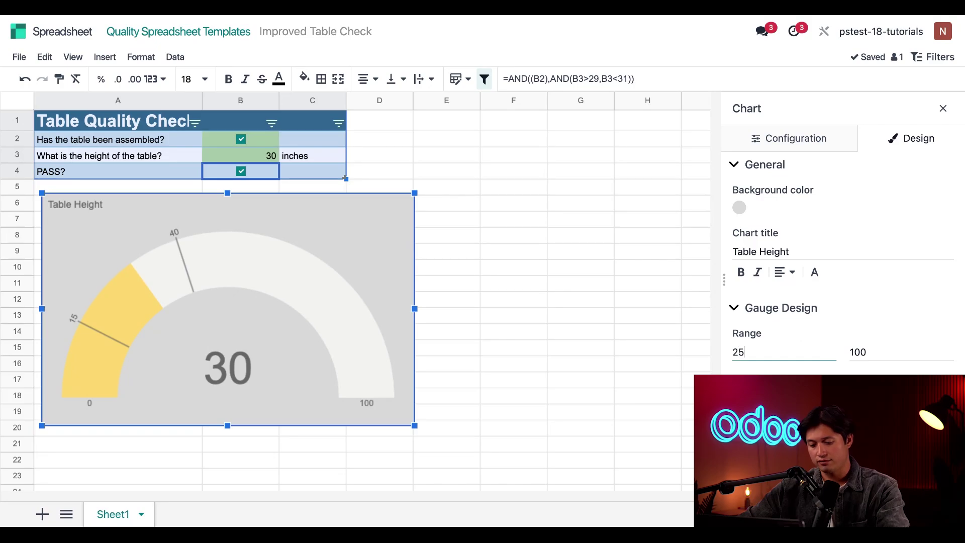
left_click(875, 352)
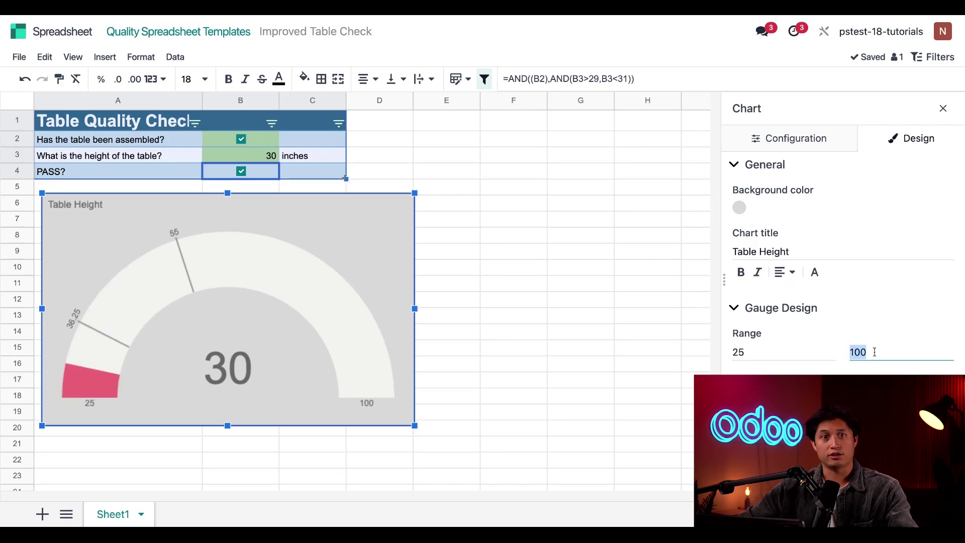
- Set the range maximum to 35 and the first threshold to Number 29
type("35")
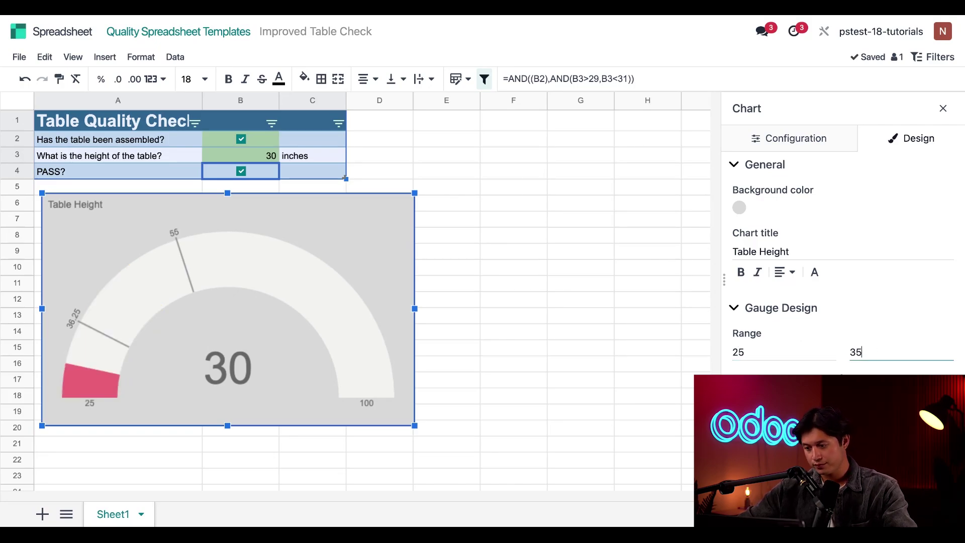
left_click(824, 376)
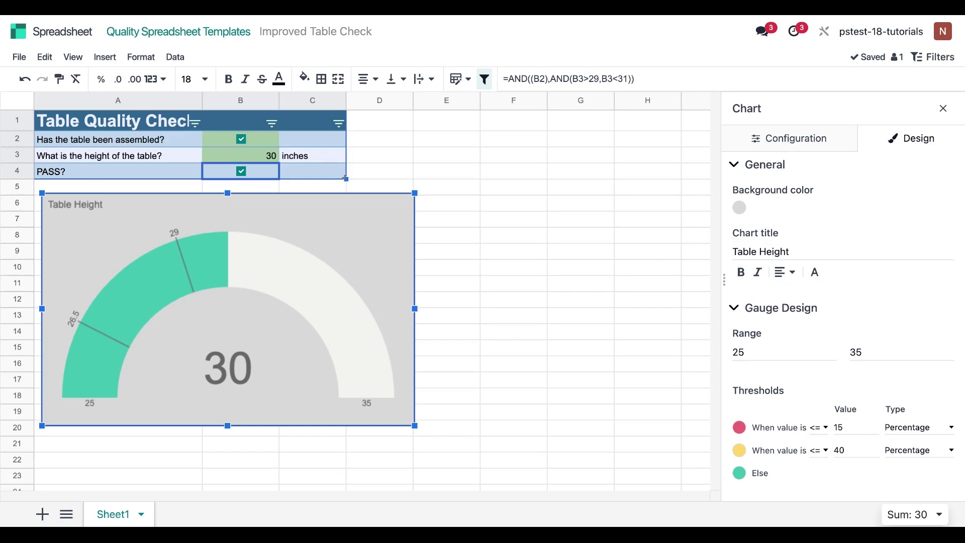
double_click(840, 427)
type("29")
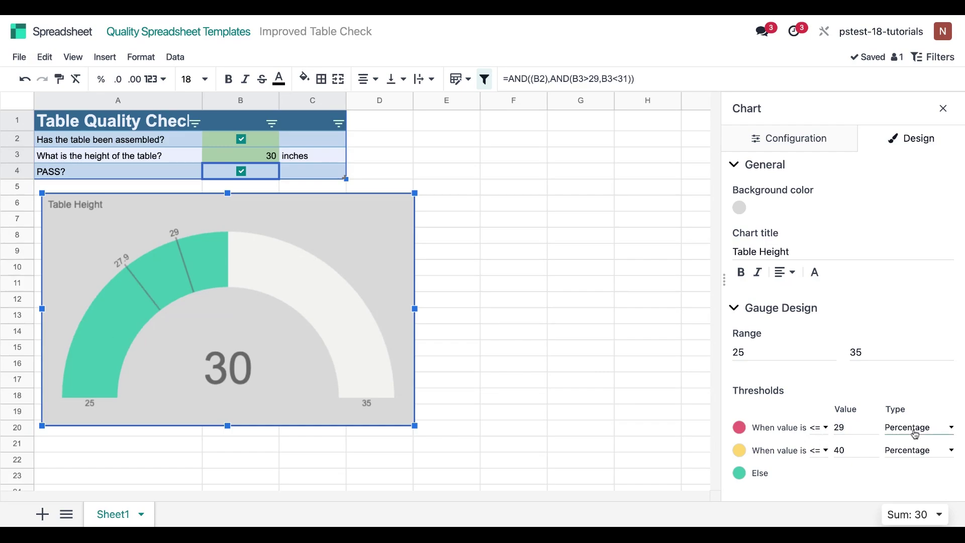
left_click(915, 434)
left_click(849, 450)
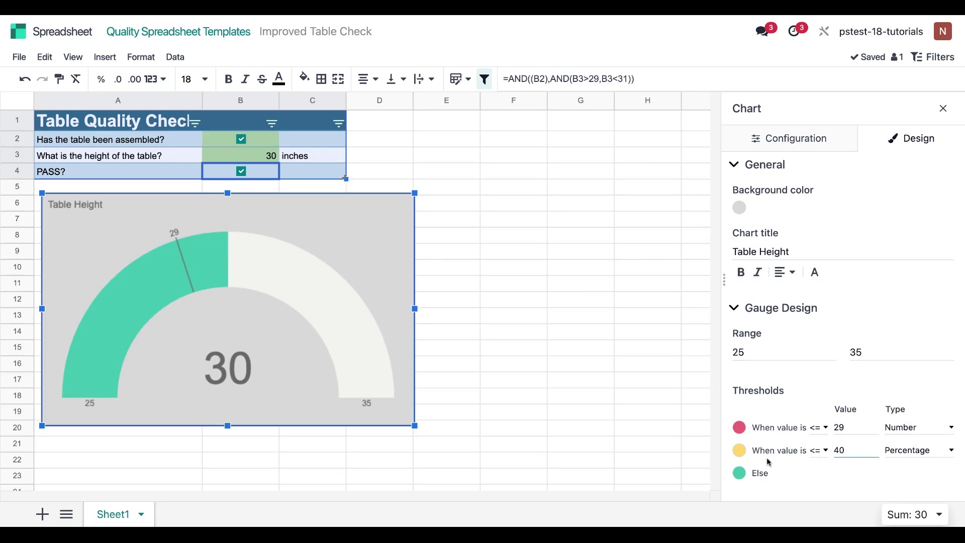
- Colour the second threshold band green and set its value to Number 31
left_click(742, 452)
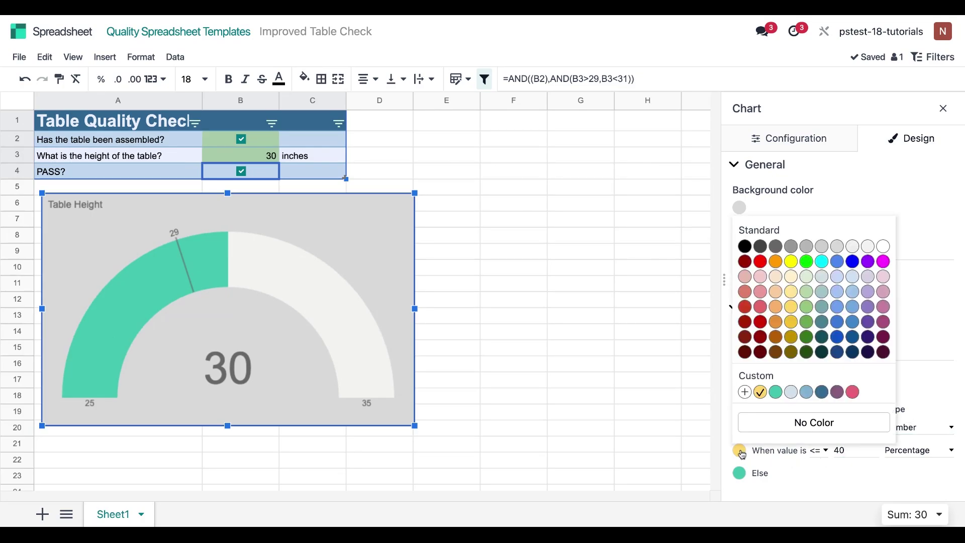
left_click(806, 262)
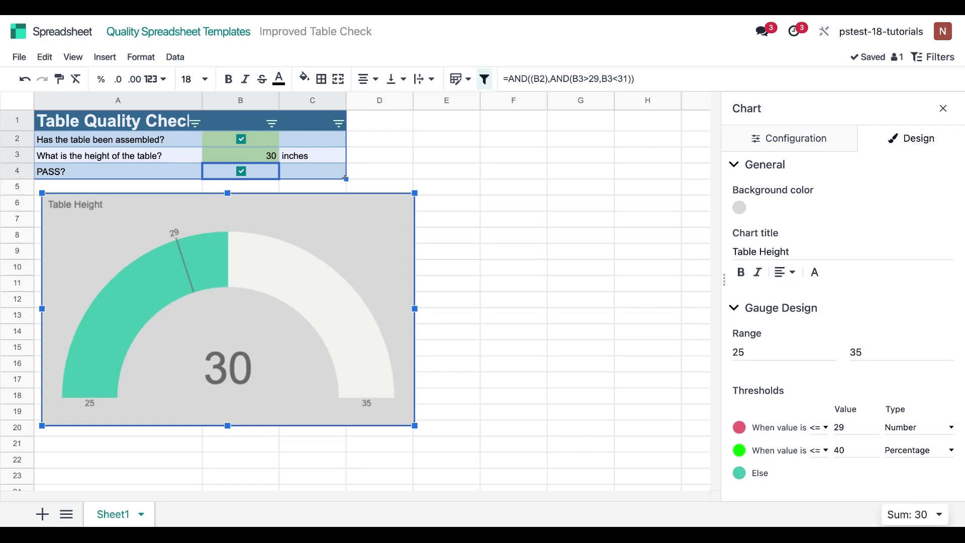
double_click(839, 451)
type("31")
left_click(934, 454)
left_click(894, 443)
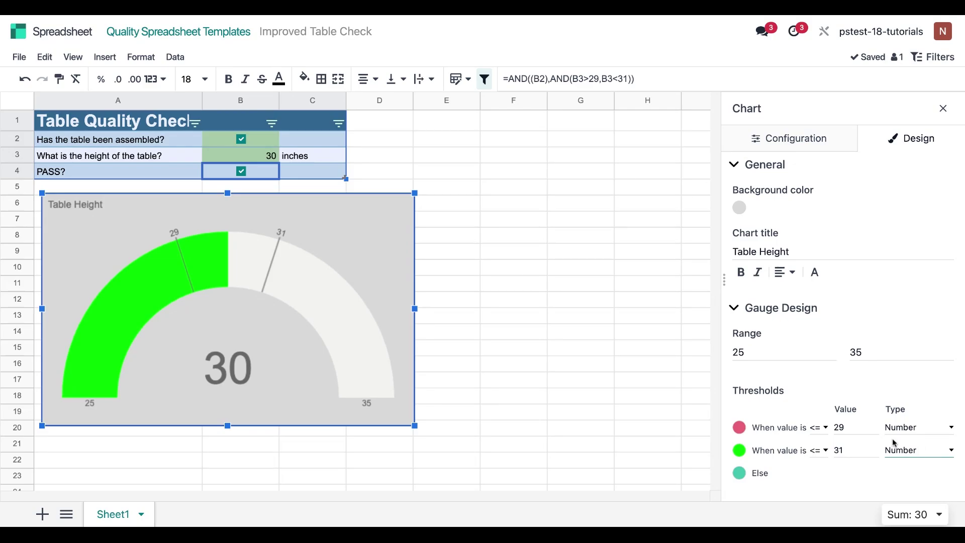
- Colour the Else band red, then test by entering 32 in B3
left_click(739, 473)
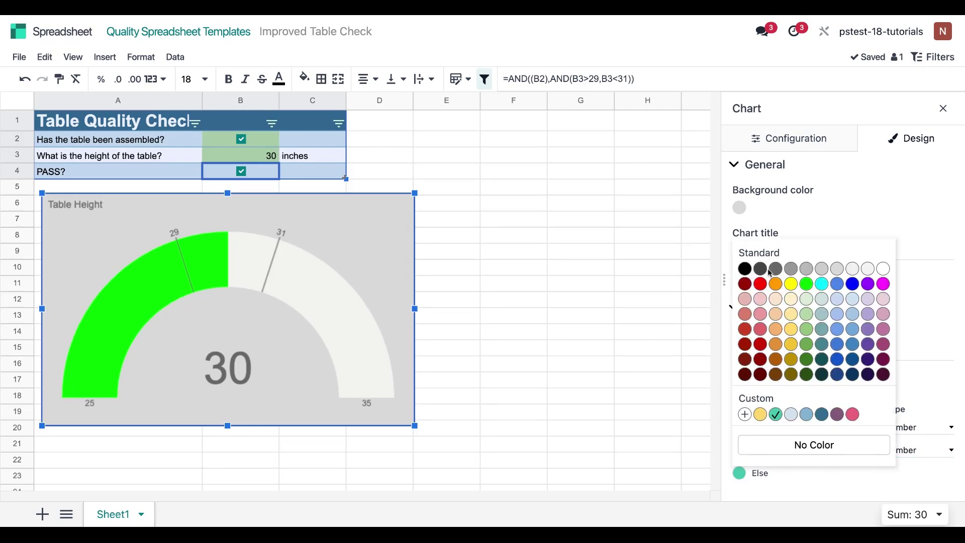
left_click(760, 284)
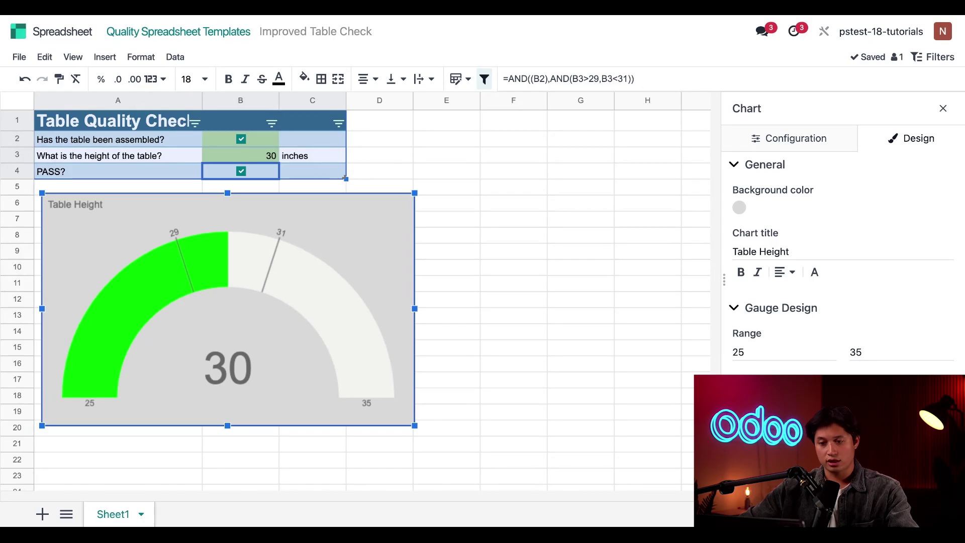
key("Up")
type("32")
left_click(447, 256)
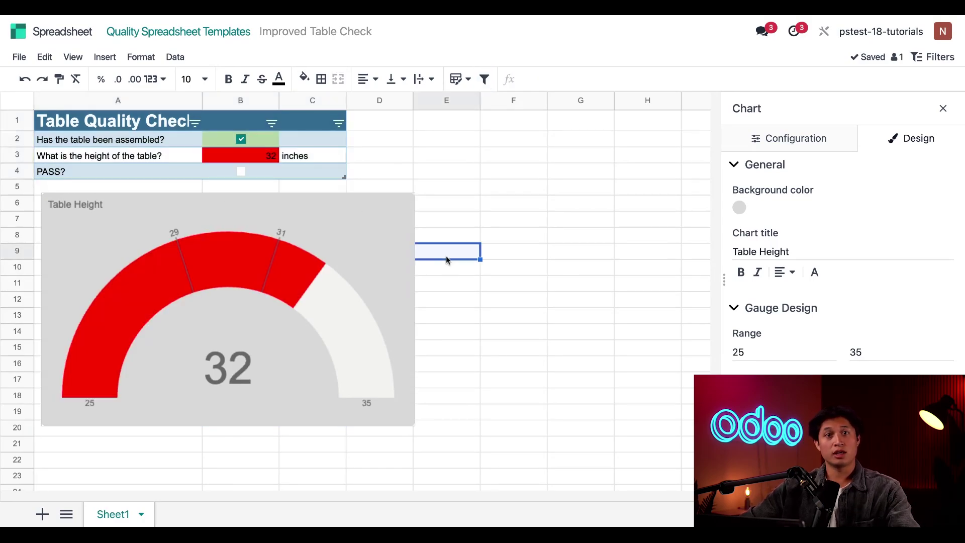